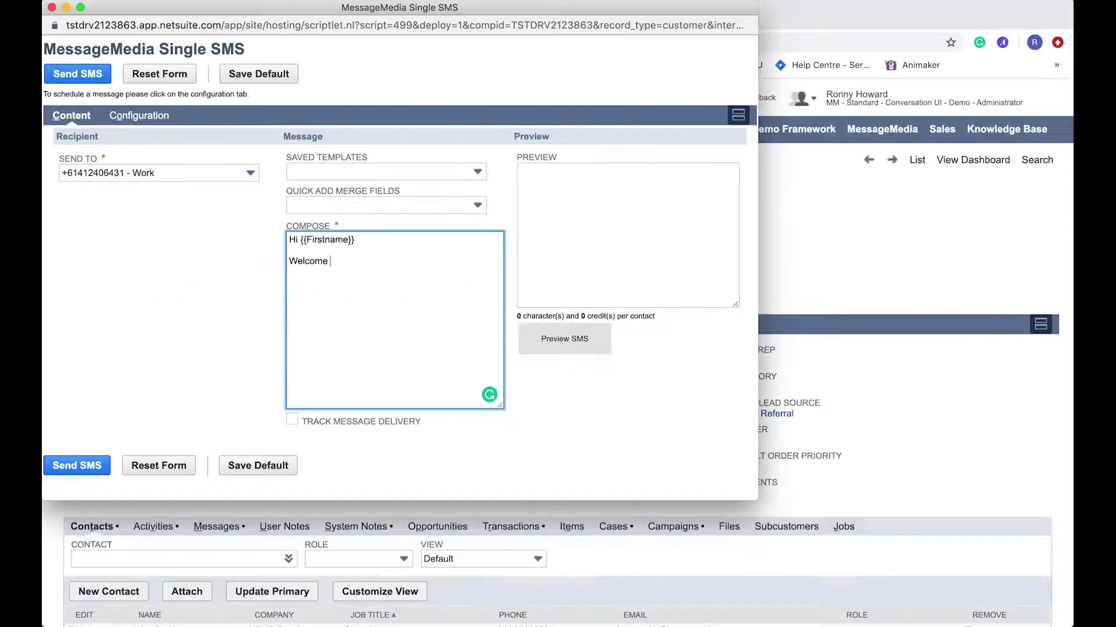
Finish and preview the welcome SMS, reply 'As soon as you're ready!', and scroll the message log
type("to MessageMedia!")
left_click(556, 351)
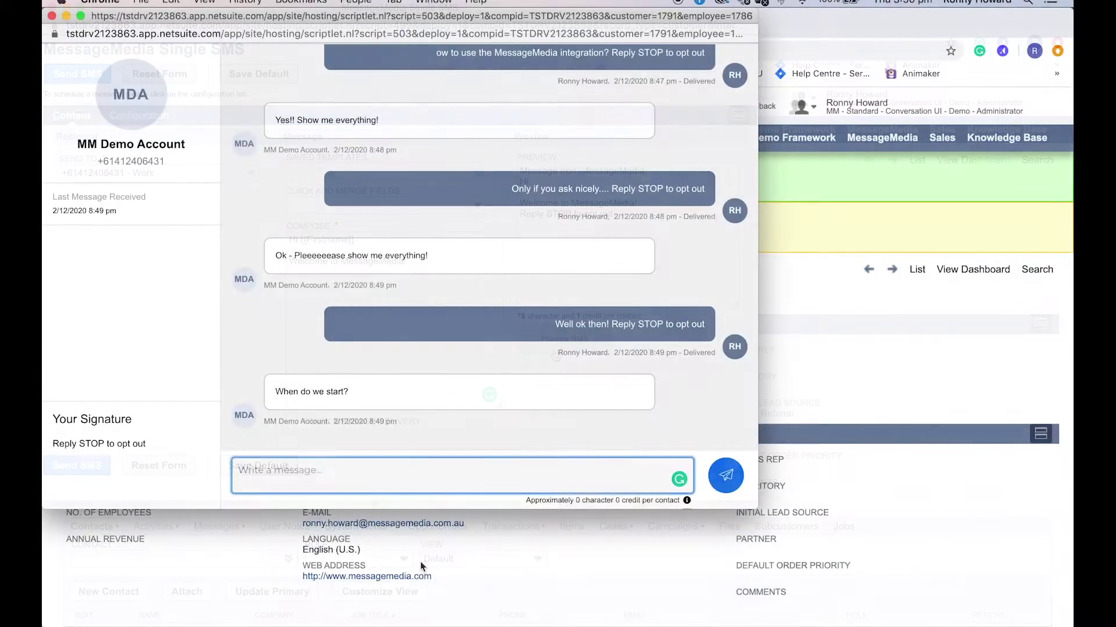
type("As soon as you're ready!")
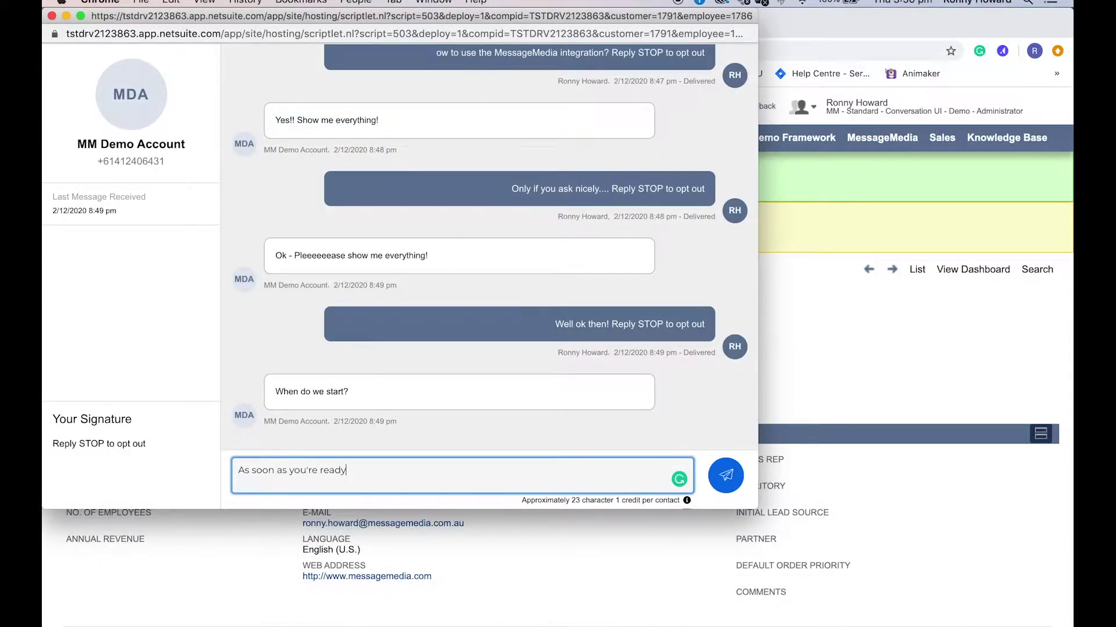
left_click(718, 486)
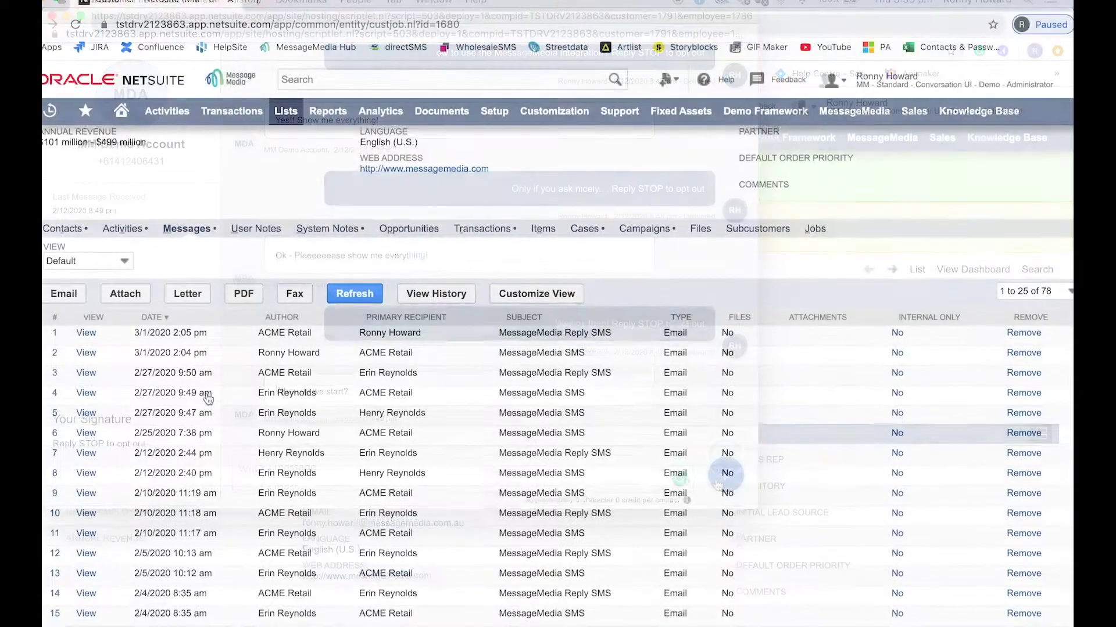
scroll(207, 394, "down", 2)
scroll(206, 394, "down", 2)
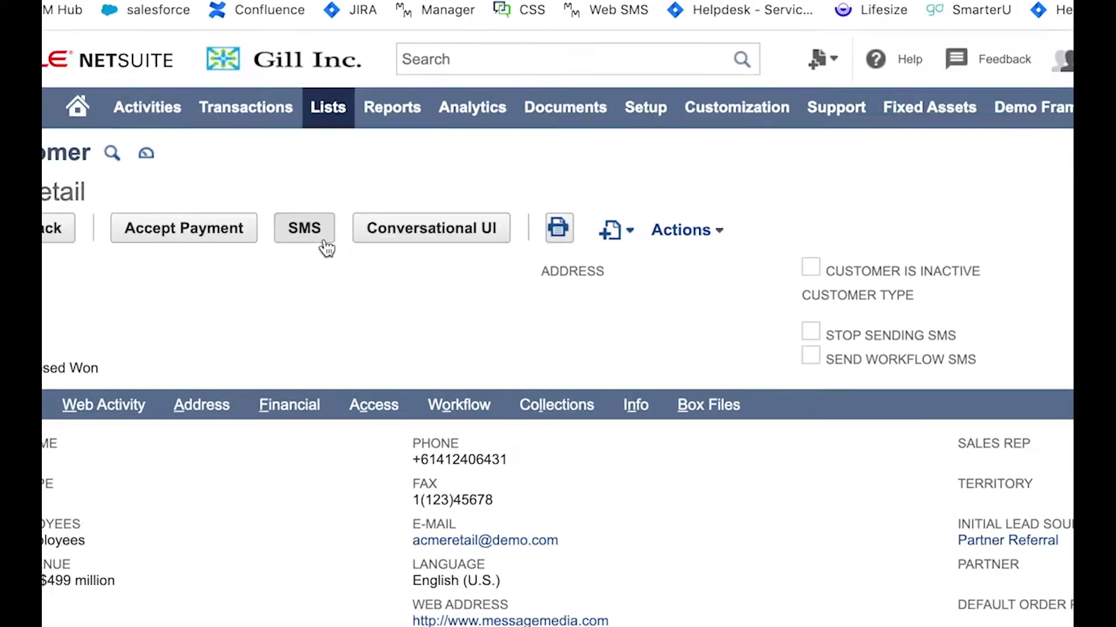
Address a single SMS to the contact's work number, filled from the Customer email confirmation template
left_click(324, 242)
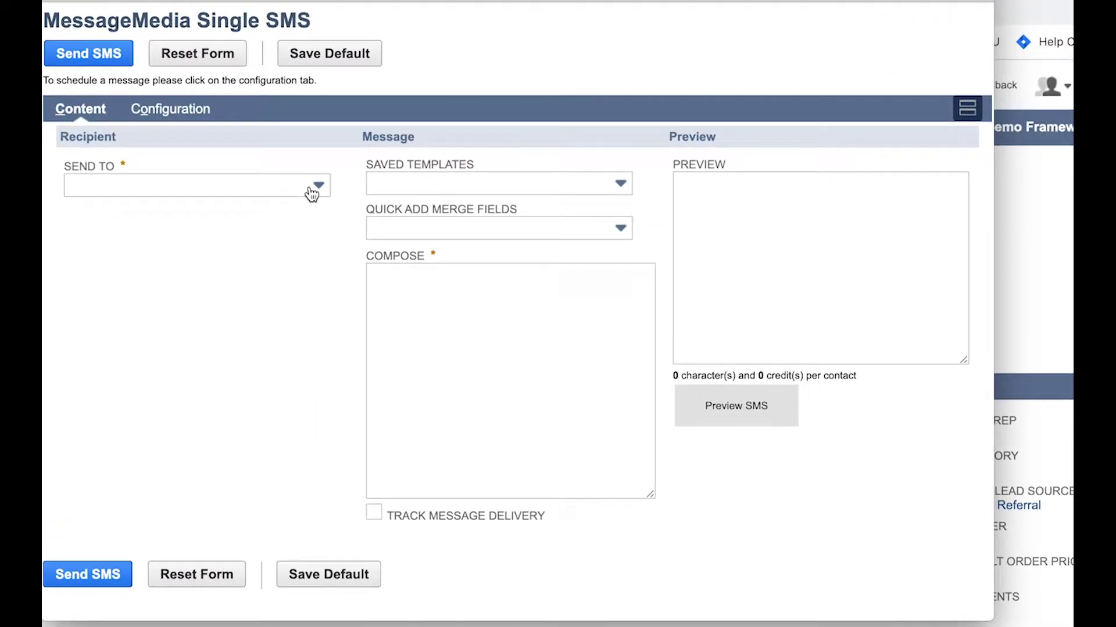
left_click(322, 195)
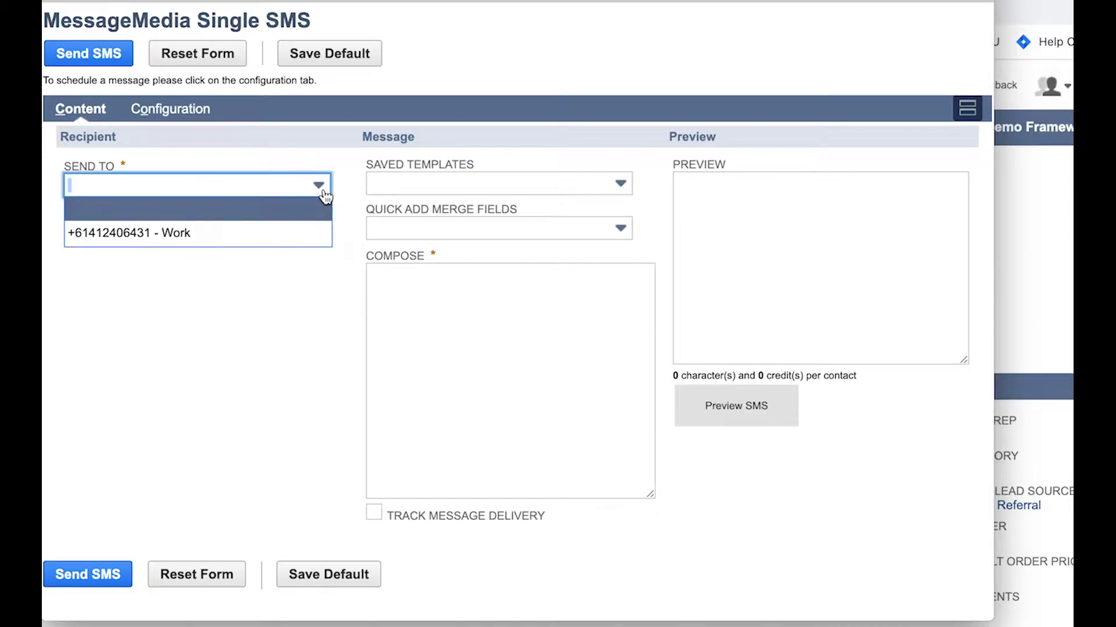
left_click(288, 231)
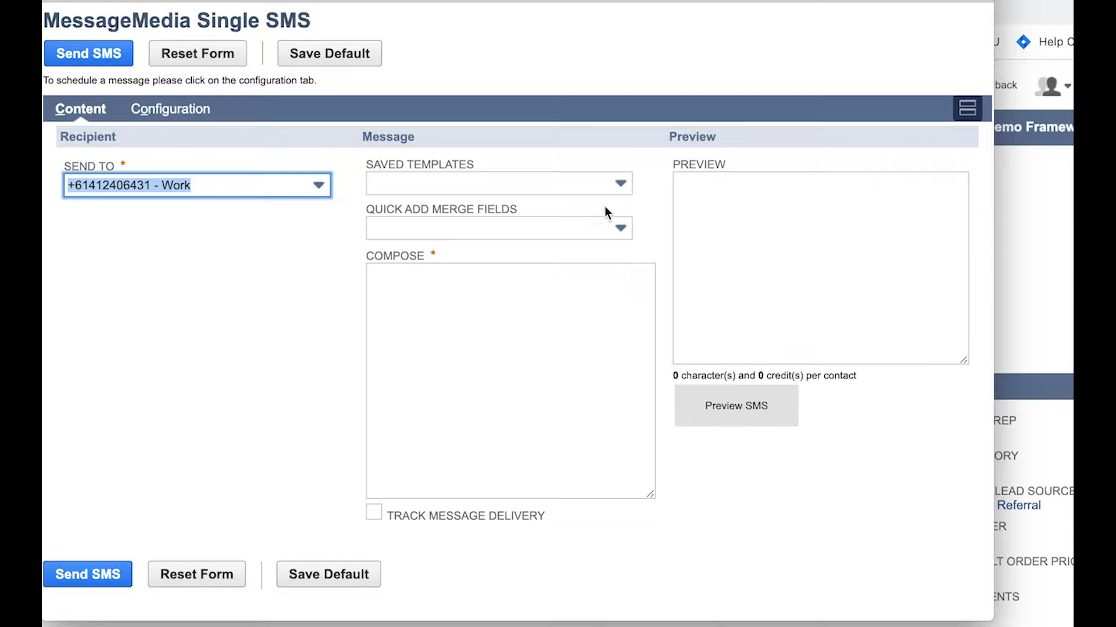
left_click(622, 184)
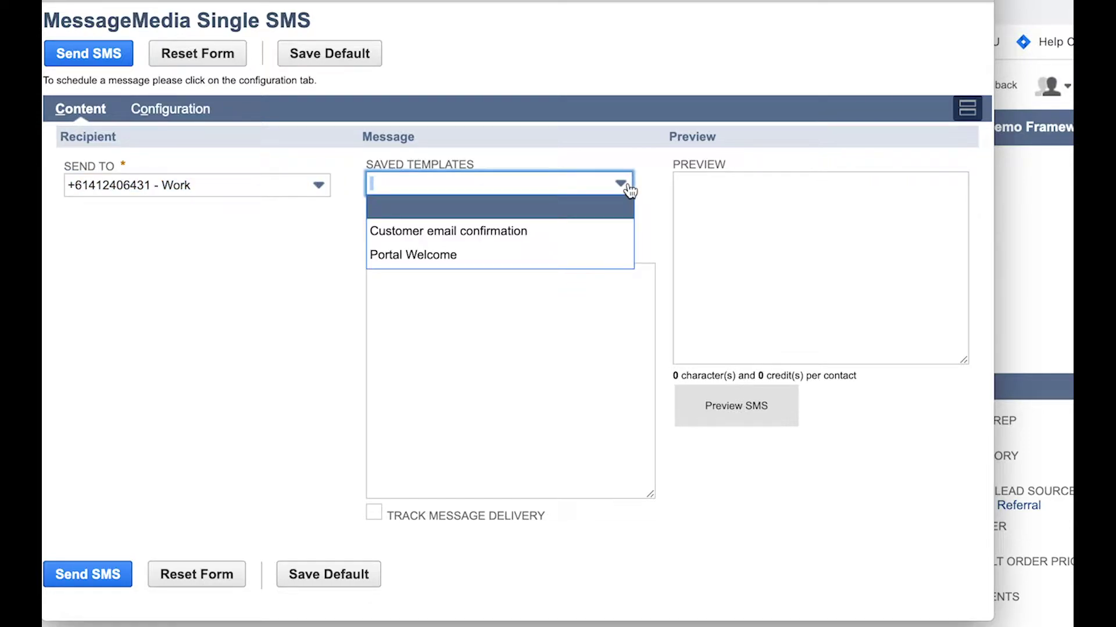
left_click(611, 230)
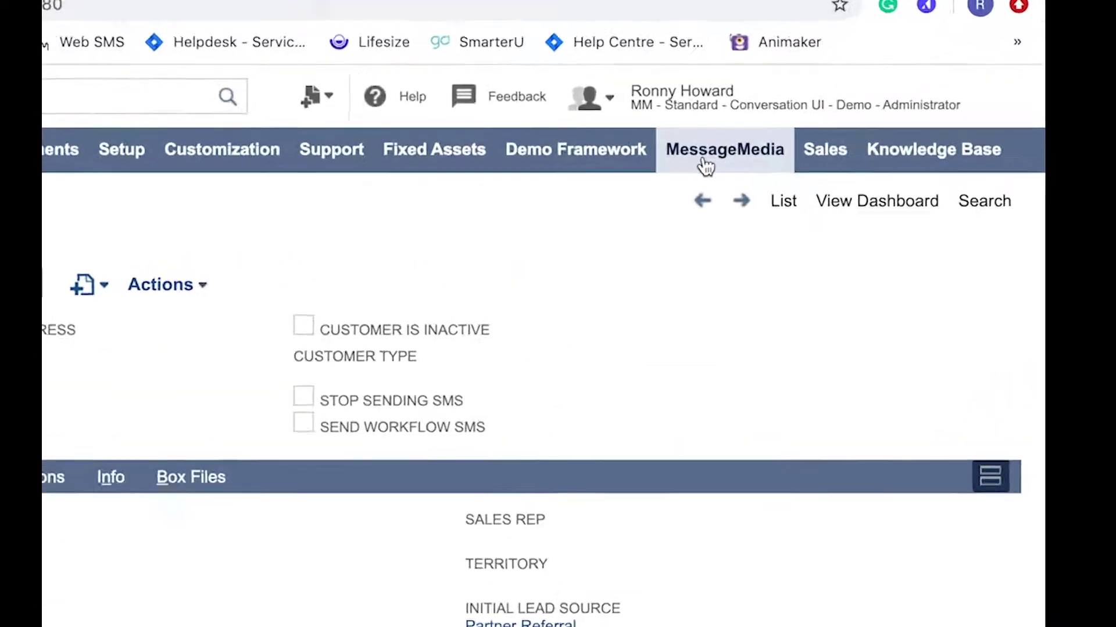
Start a new SMS template from the MessageMedia > Template menu
mouse_move(311, 227)
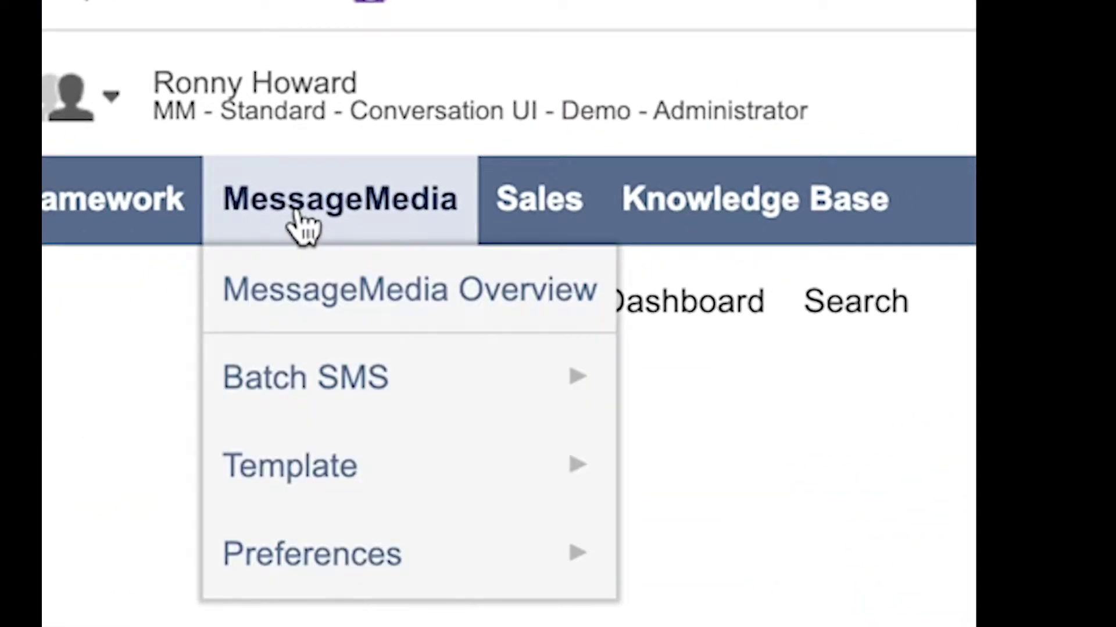
mouse_move(299, 459)
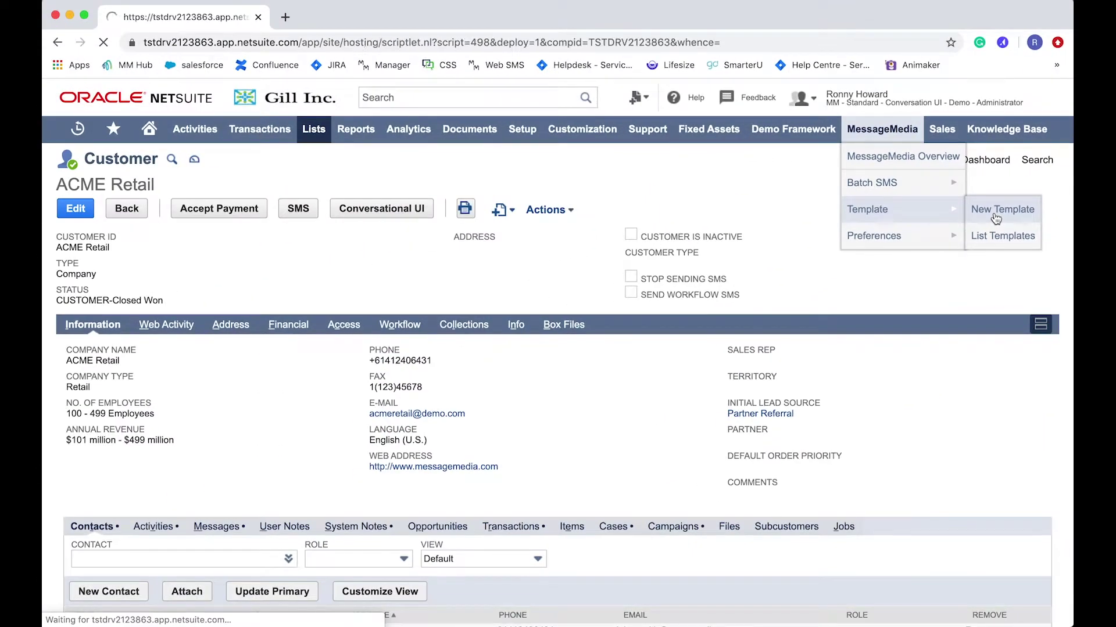
left_click(713, 491)
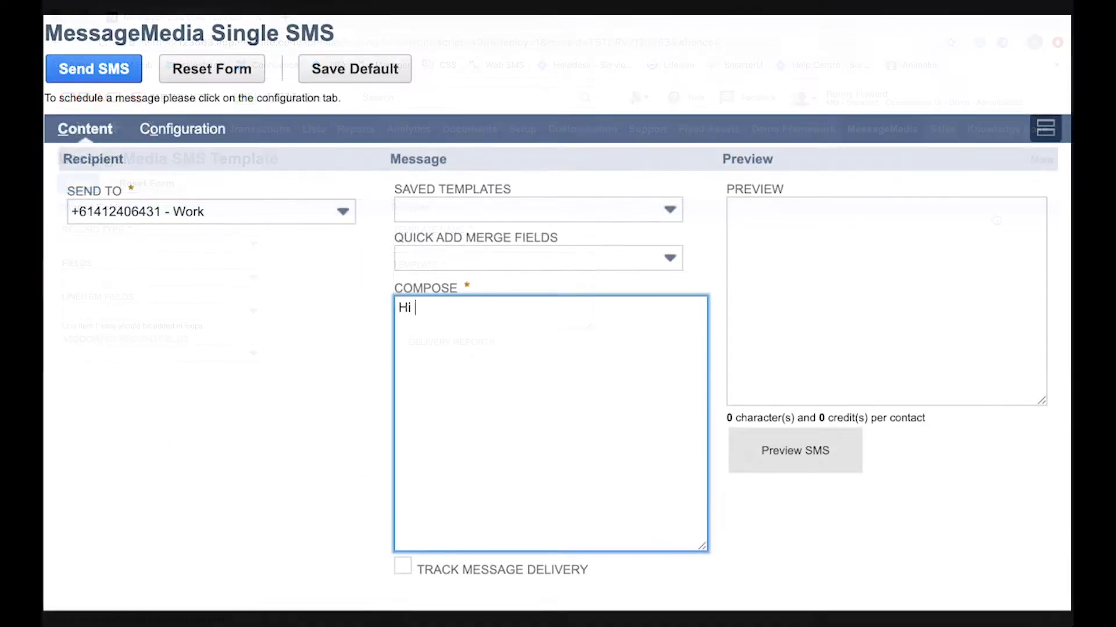
Write 'John. Please confirm your alternate details…' with the Alt. E-mail merge field inserted
type("John.")
key("Return")
type("Please c")
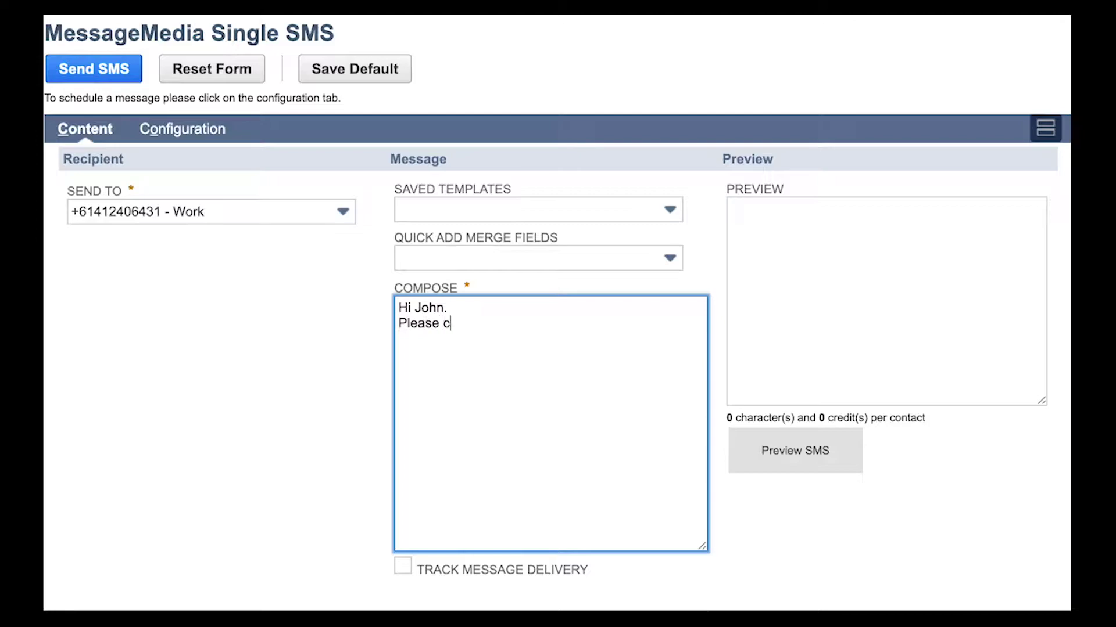
type("onfirm your alternate details with u")
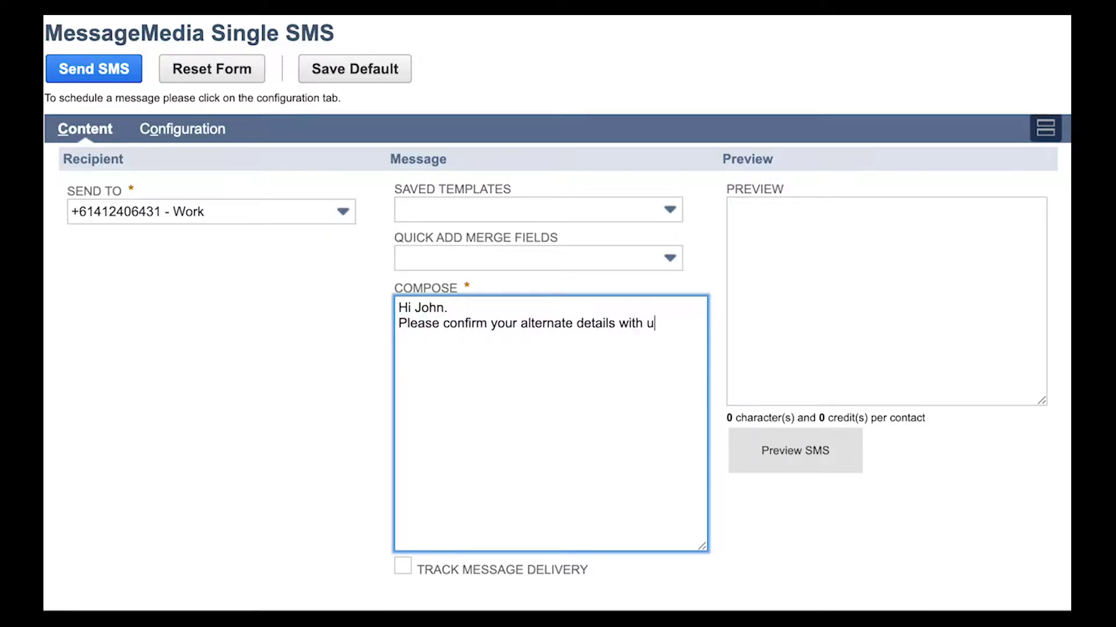
type("s. We currently have your alternate email as")
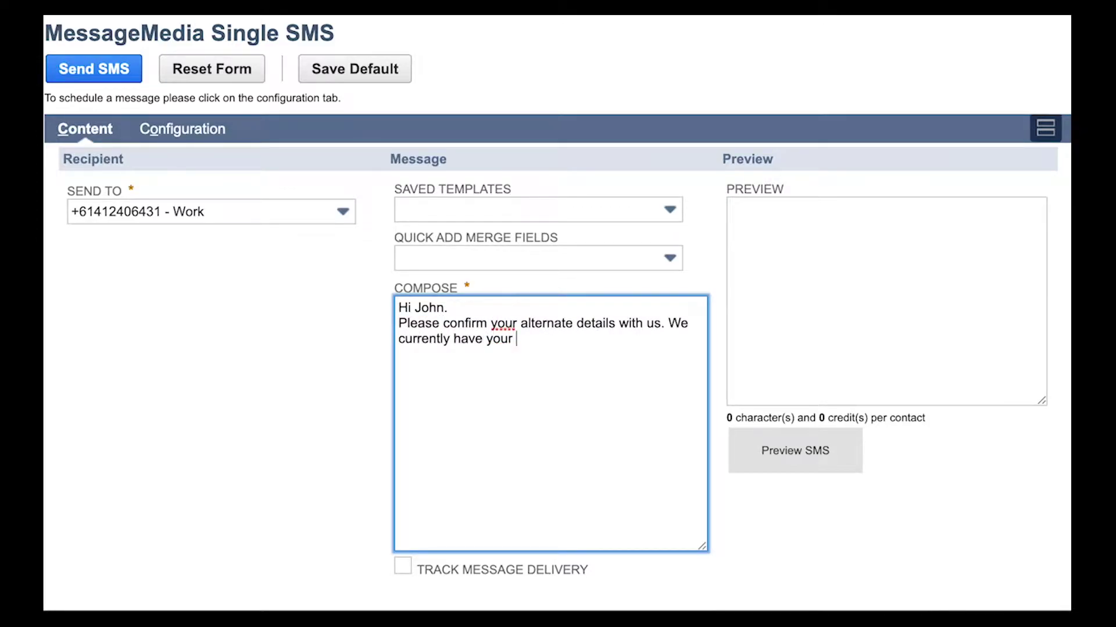
left_click(575, 258)
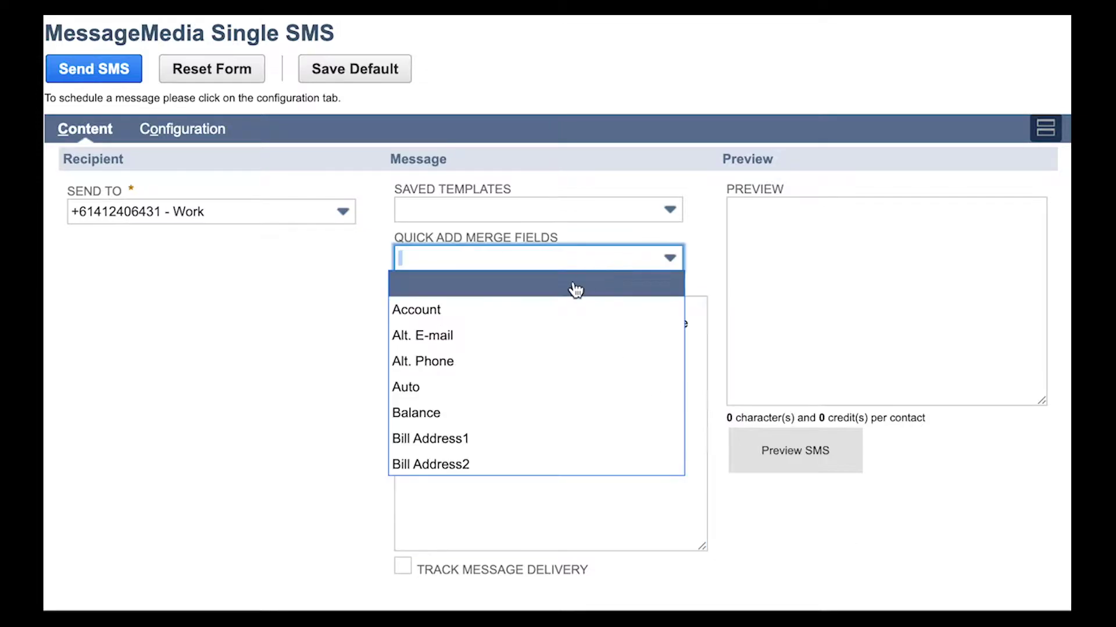
left_click(552, 334)
left_click(697, 340)
type(", alternate phone is")
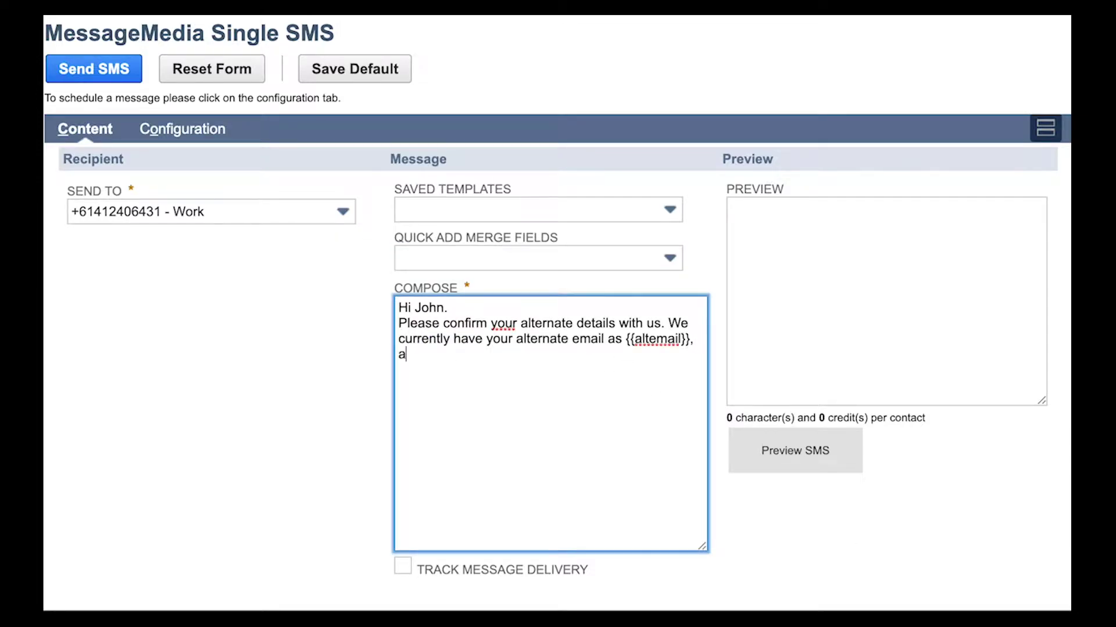
Add the Alt. Phone and Bill Address1 merge fields to complete the confirmation sentence
left_click(647, 258)
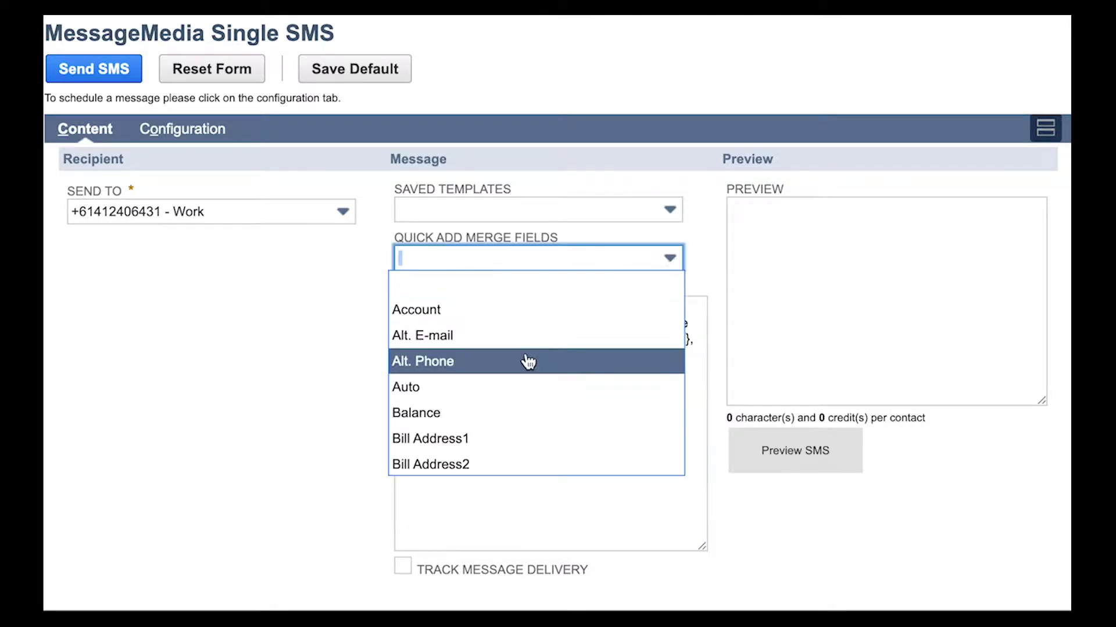
left_click(528, 361)
type("and your billing address is")
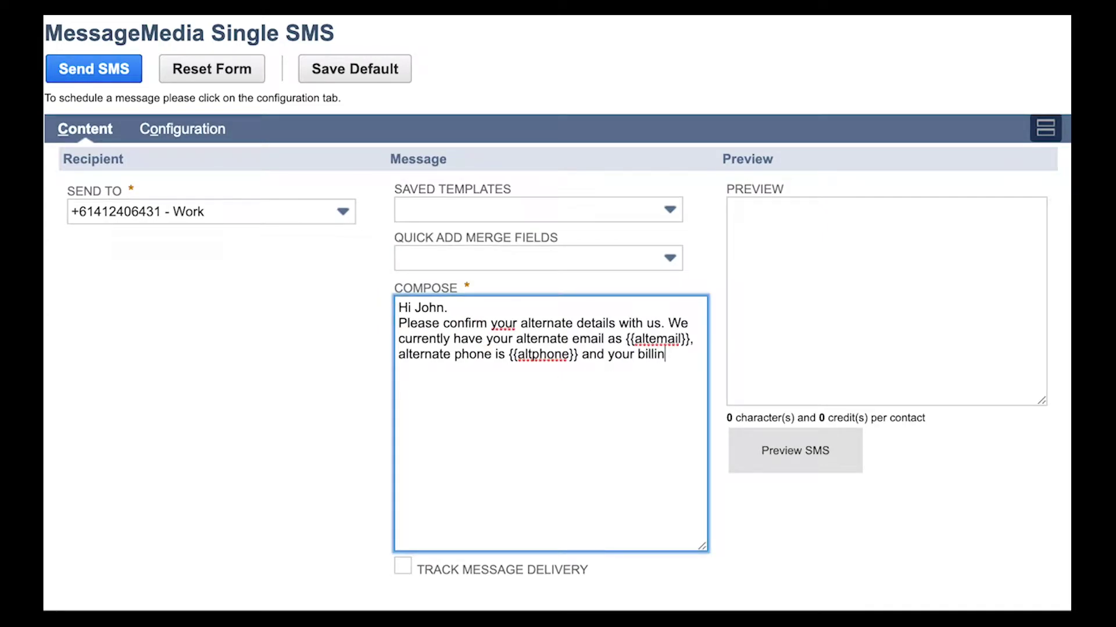
left_click(647, 258)
left_click(528, 438)
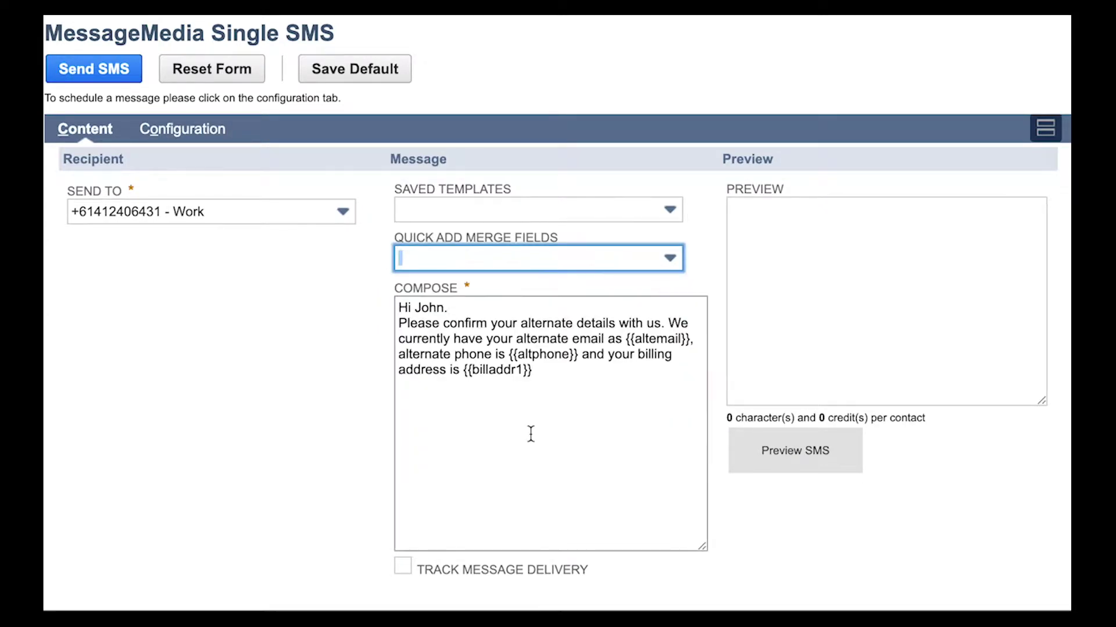
type(".")
left_click(555, 309)
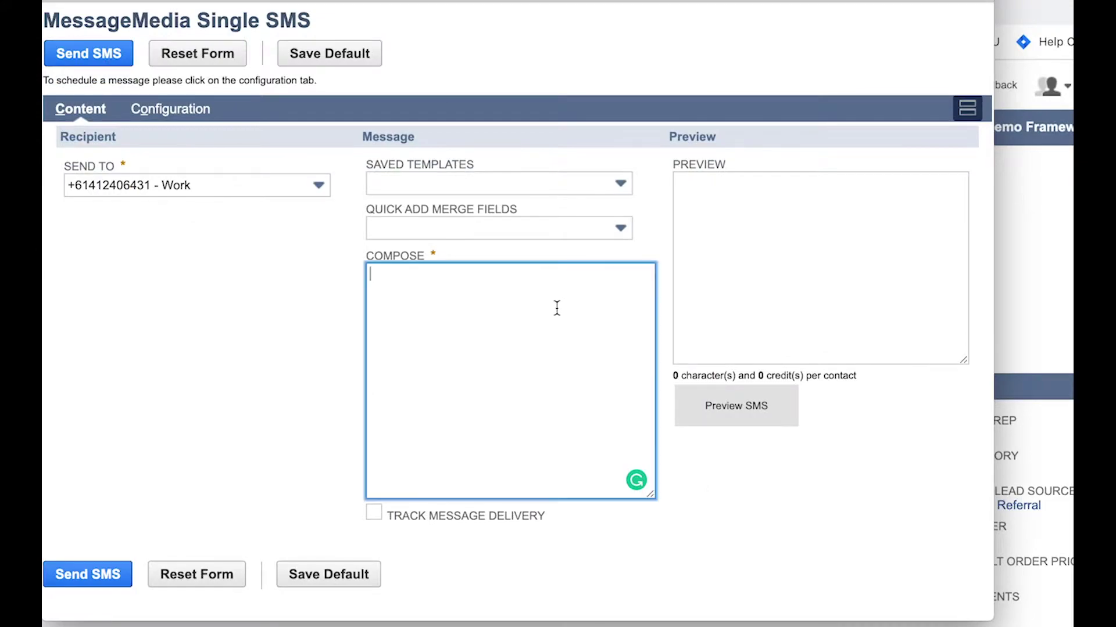
Write 'Hi! Welcome to MessageMedia!' and preview it at 78 characters, 1 credit
type("Hi!")
key("Return")
key("Return")
type("Welcome to Message")
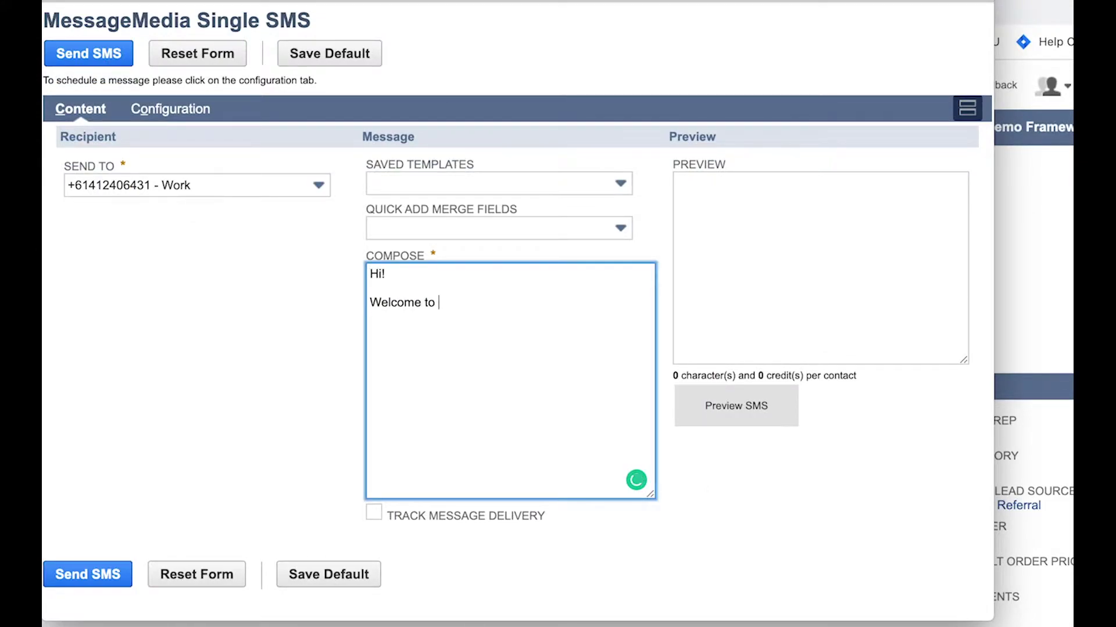
type("Media!")
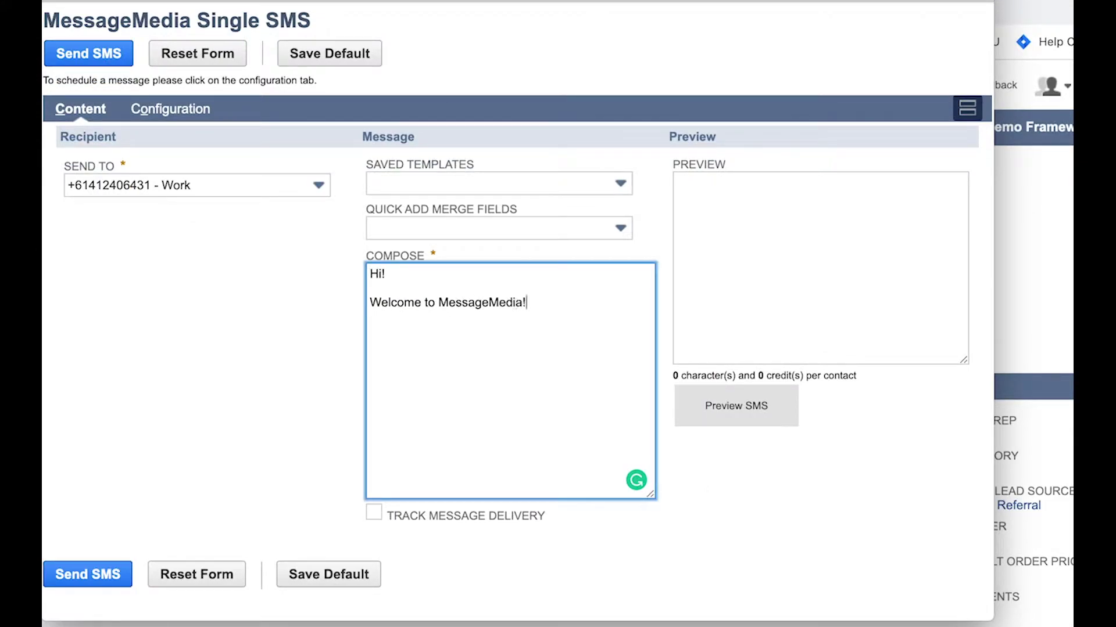
left_click(720, 421)
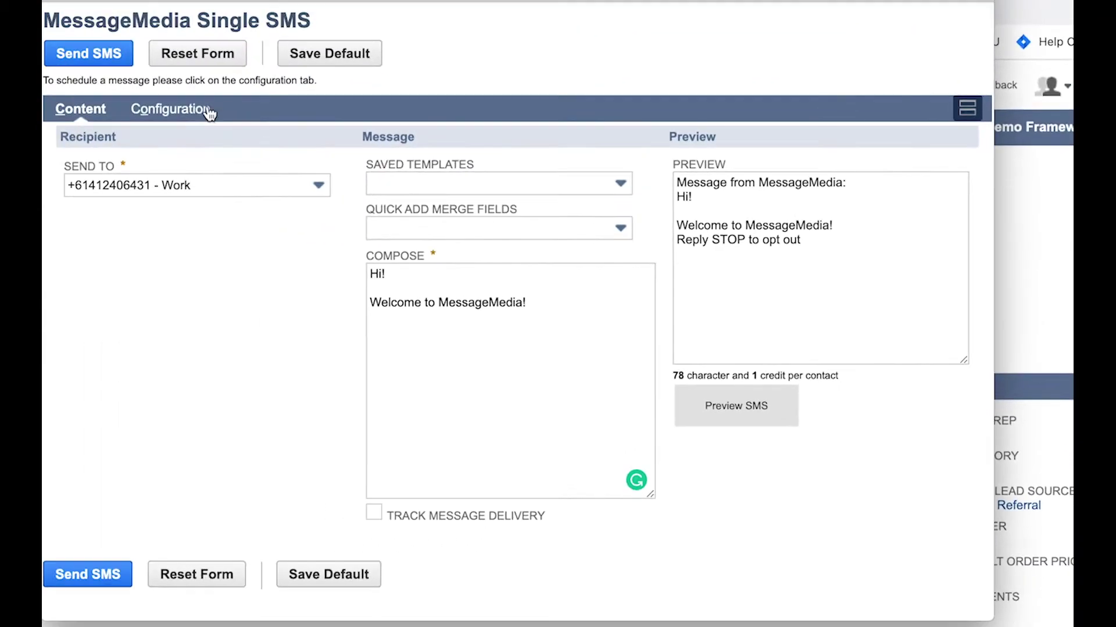
left_click(199, 113)
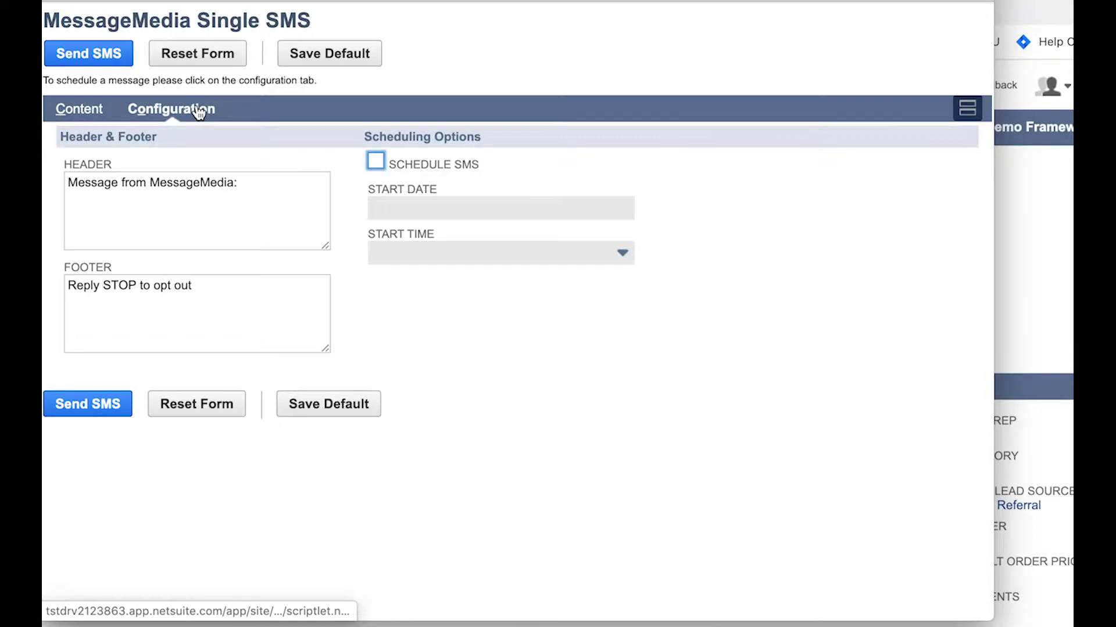
Review the header 'Message from MessageMedia:' and footer 'Reply STOP to opt out'
left_click(264, 182)
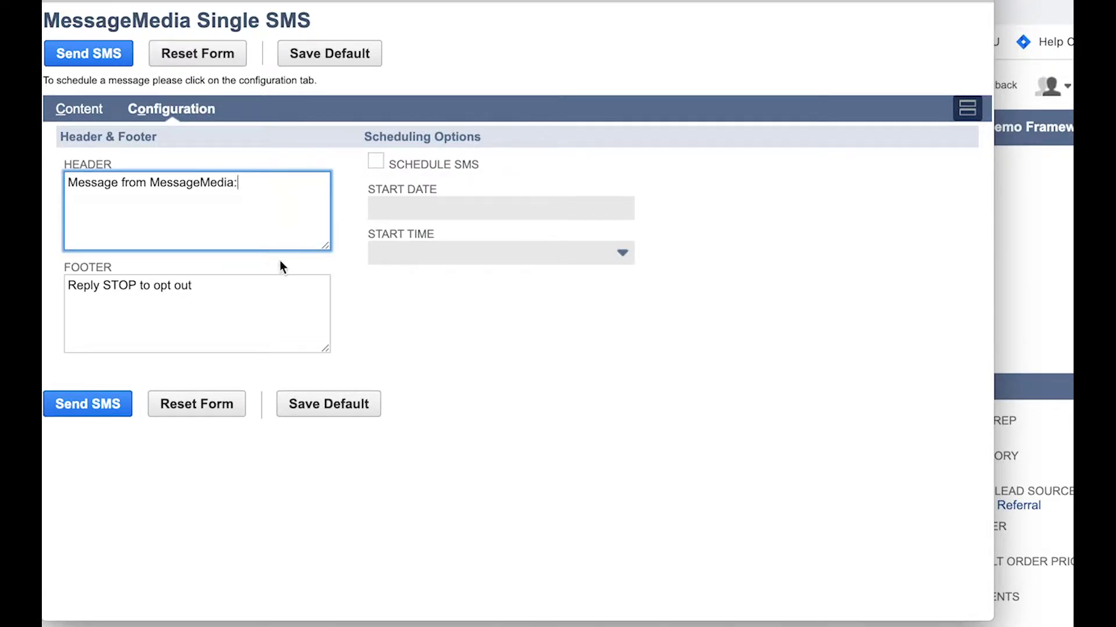
left_click(263, 280)
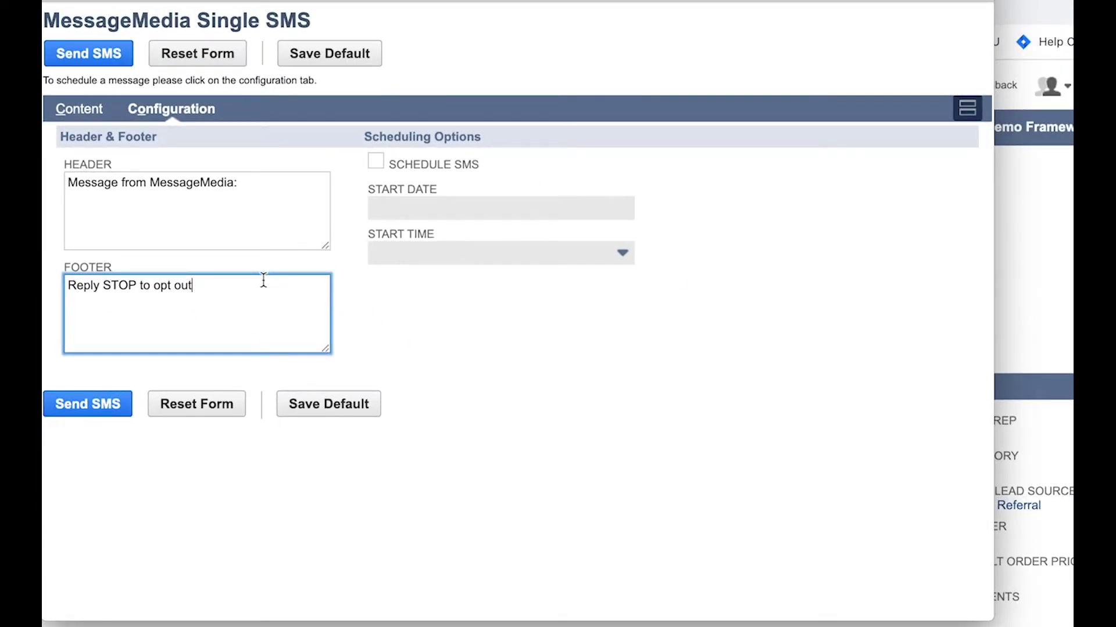
Try a scheduled start date, then turn scheduling off and send the SMS immediately
left_click(376, 163)
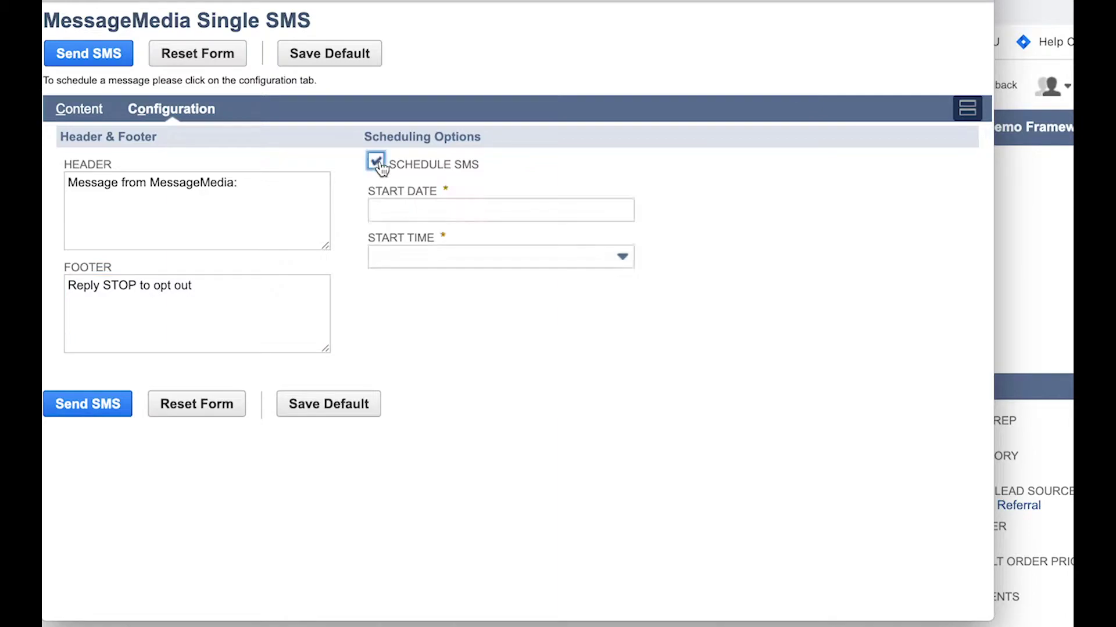
left_click(465, 205)
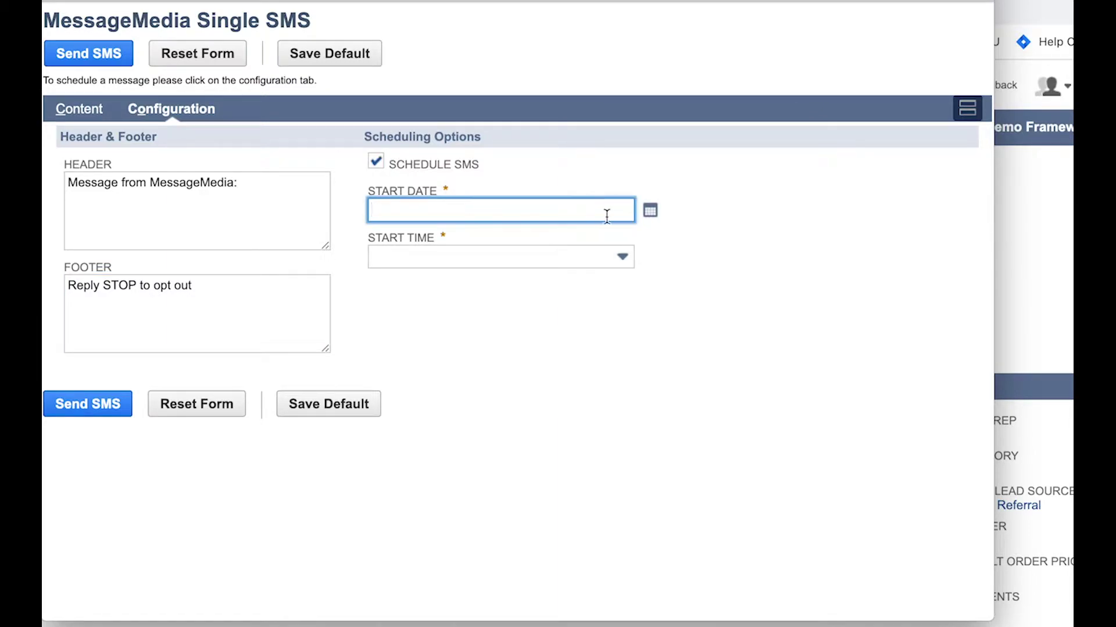
left_click(651, 212)
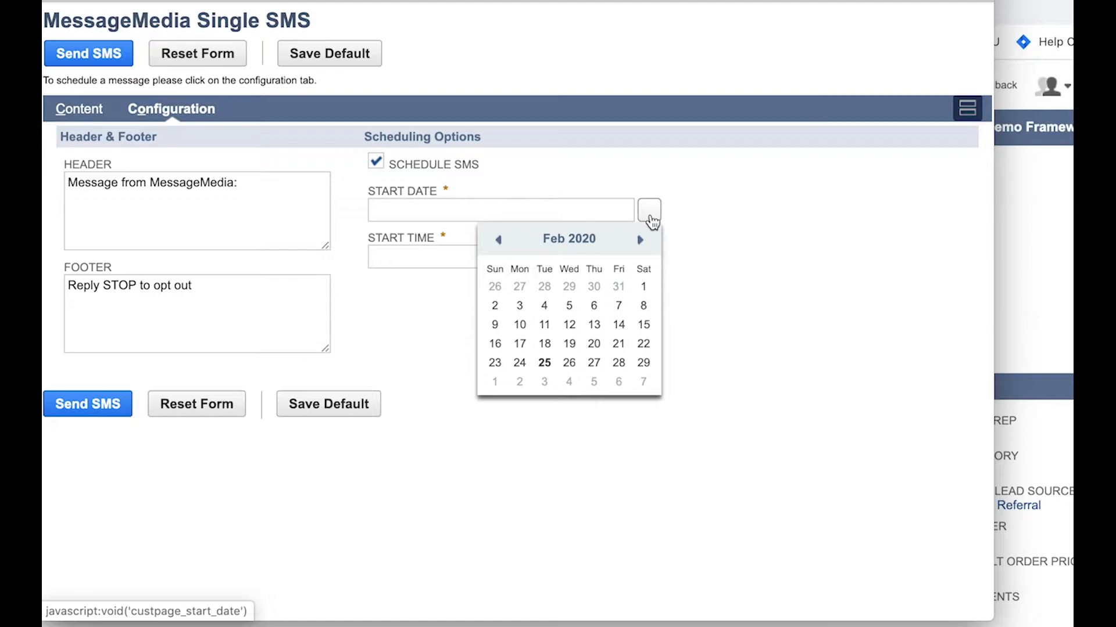
left_click(376, 162)
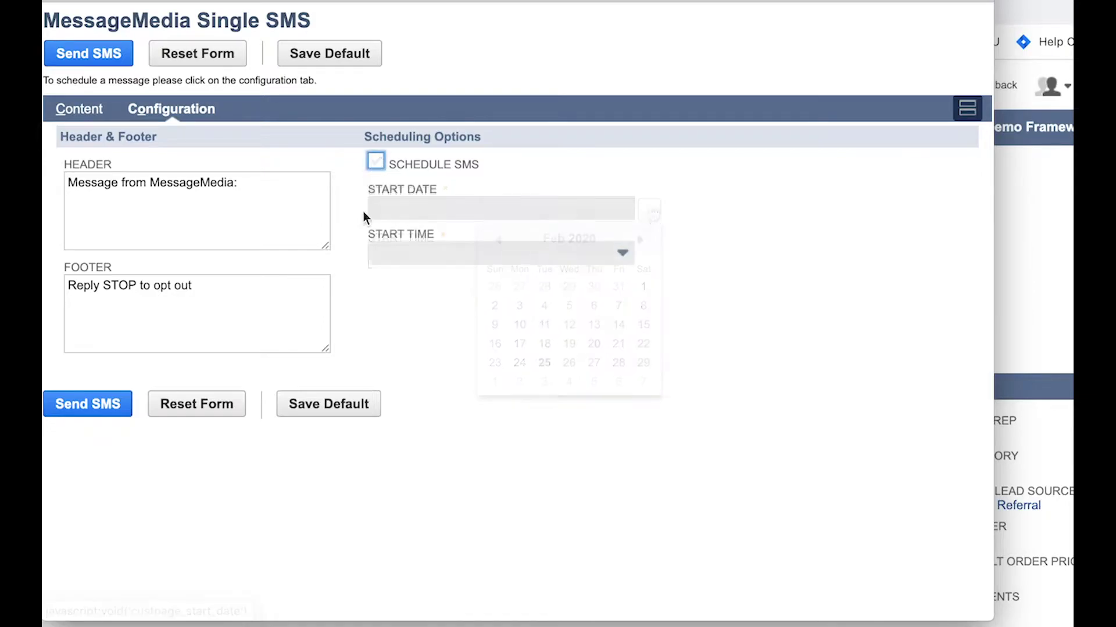
left_click(120, 418)
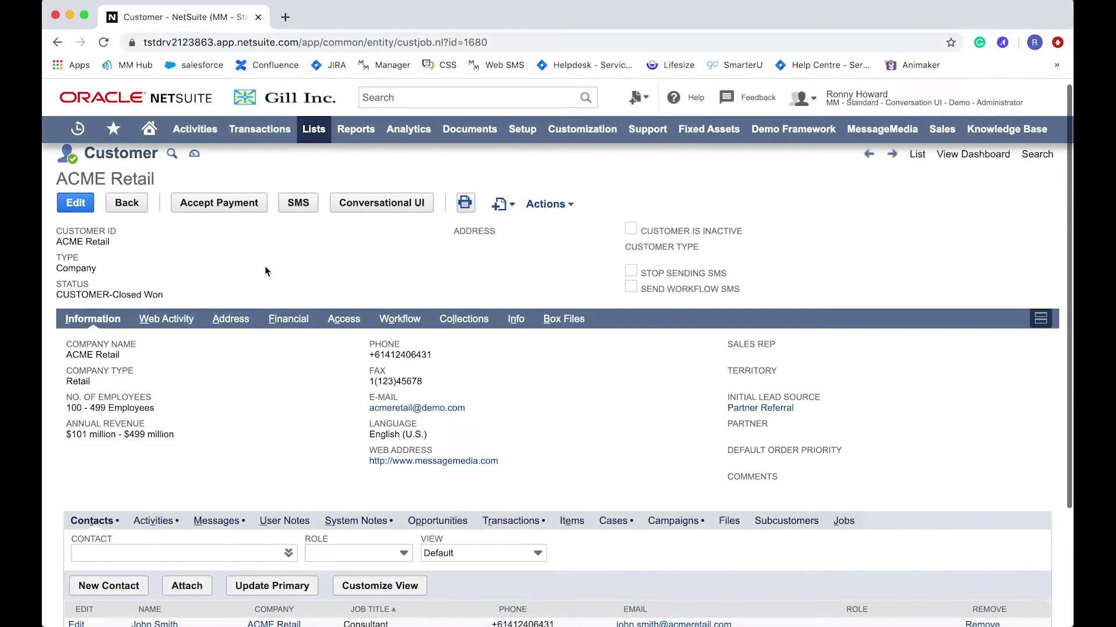
Start a single SMS from the first ACME Retail contact and list their numbers, only work available
scroll(265, 271, "down", 5)
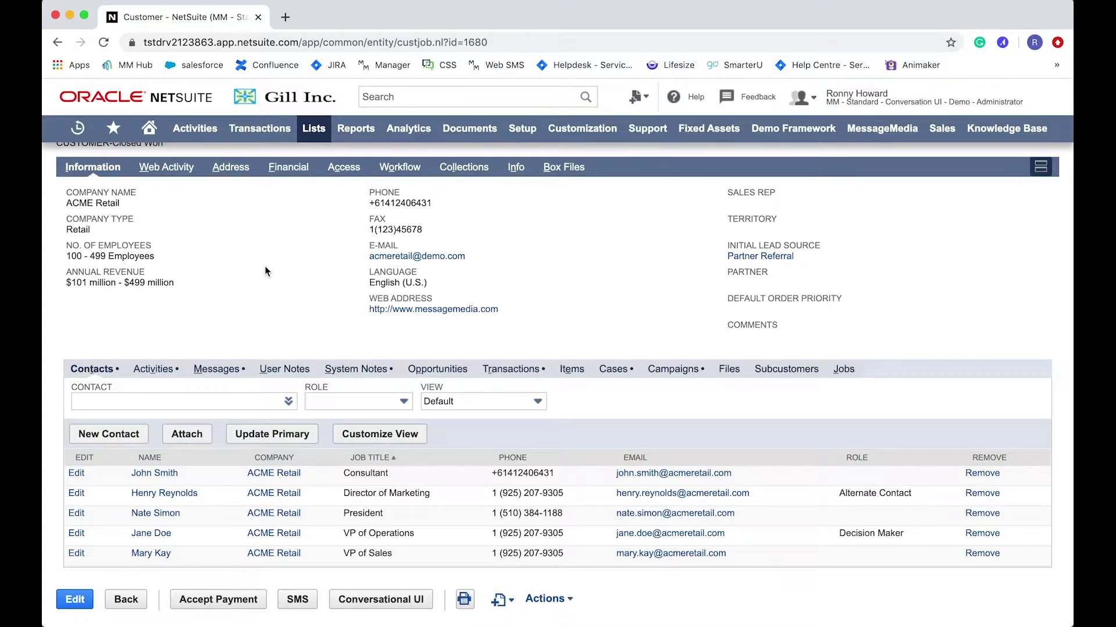
left_click(170, 474)
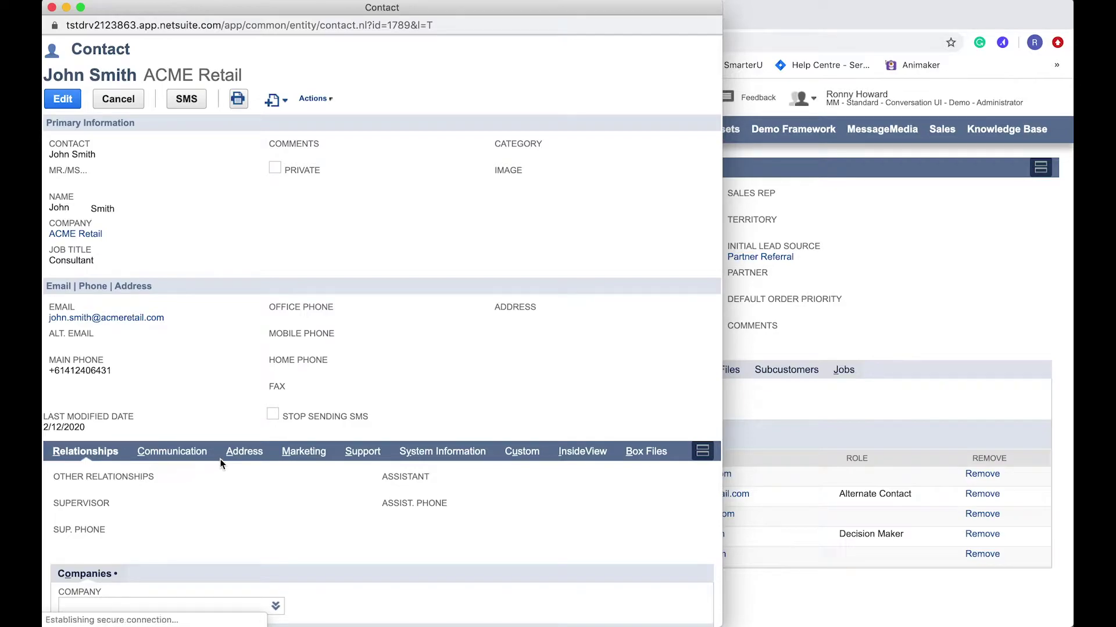
left_click(186, 99)
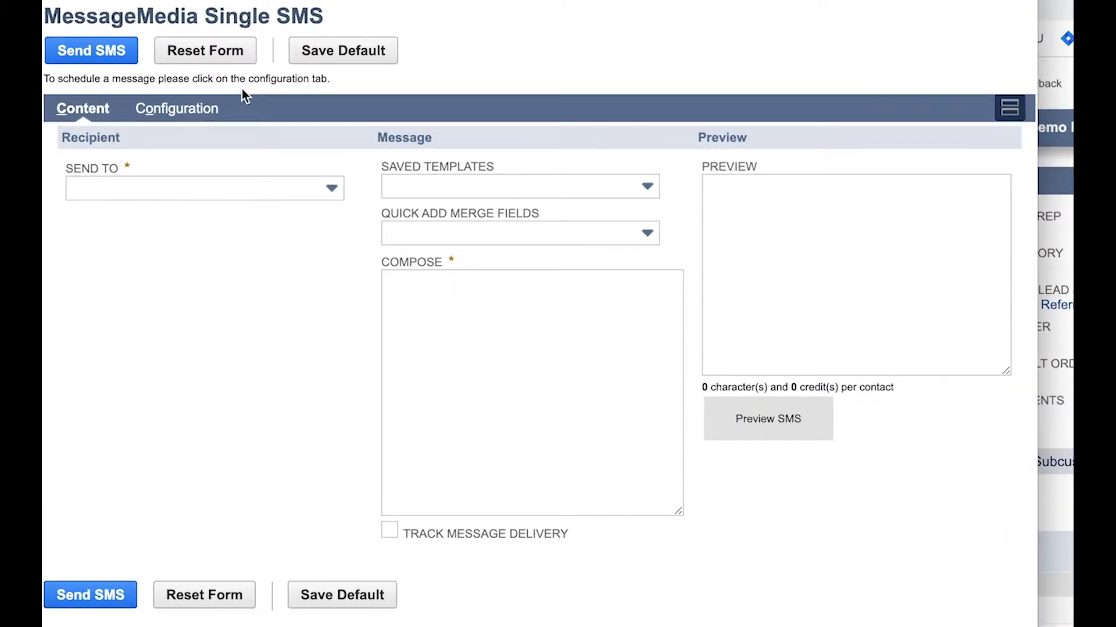
left_click(334, 189)
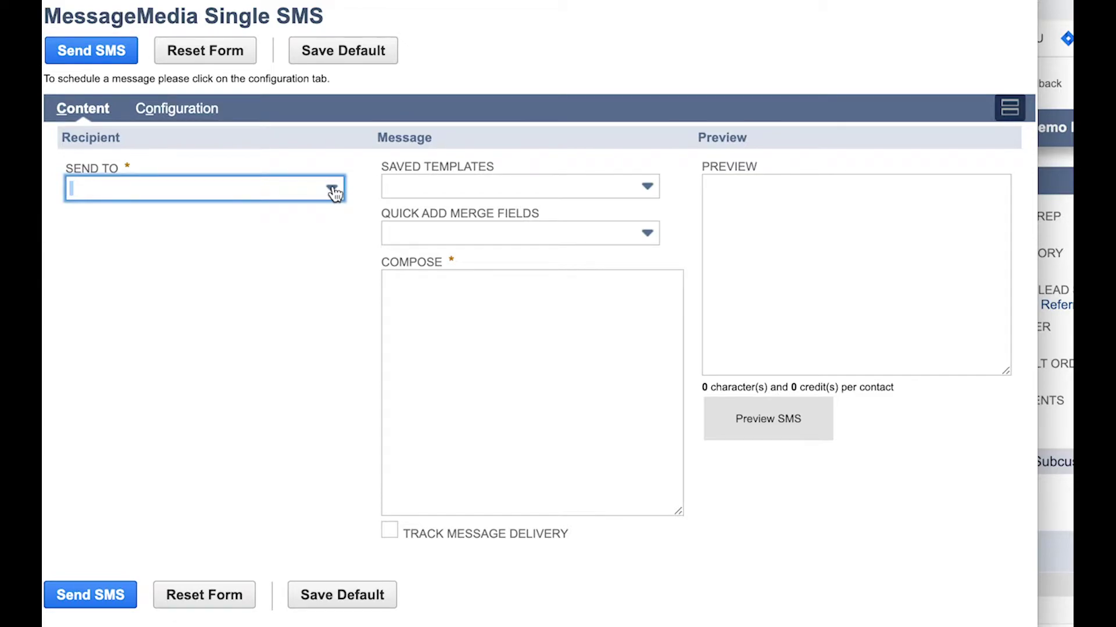
left_click(333, 189)
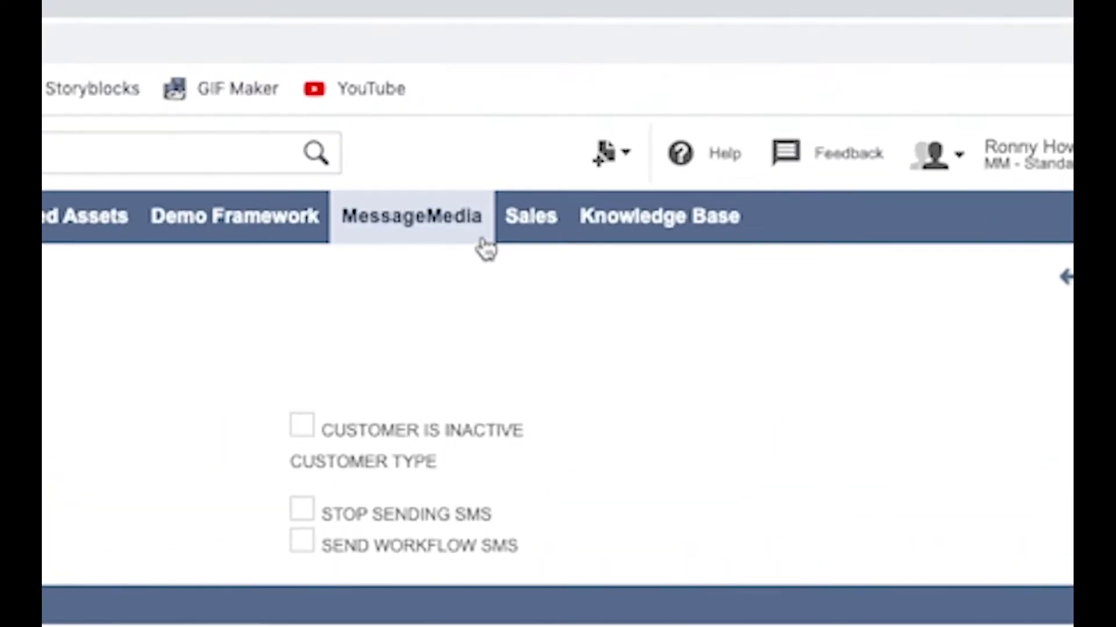
Create a new batch SMS with the Acme Retail Contacts saved search as recipients
mouse_move(697, 132)
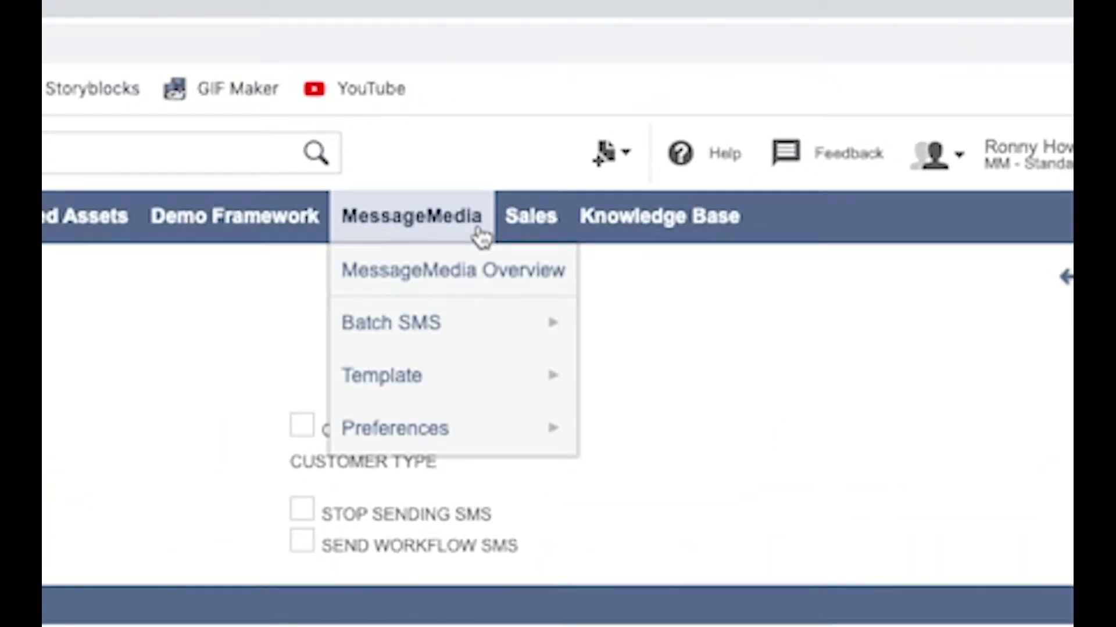
mouse_move(483, 322)
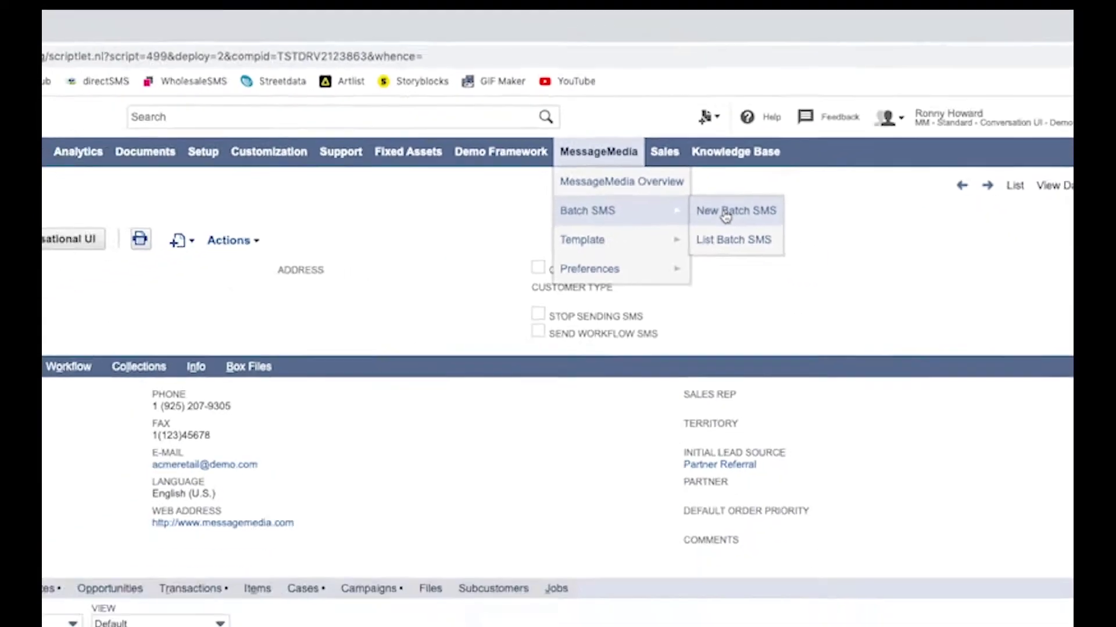
left_click(642, 334)
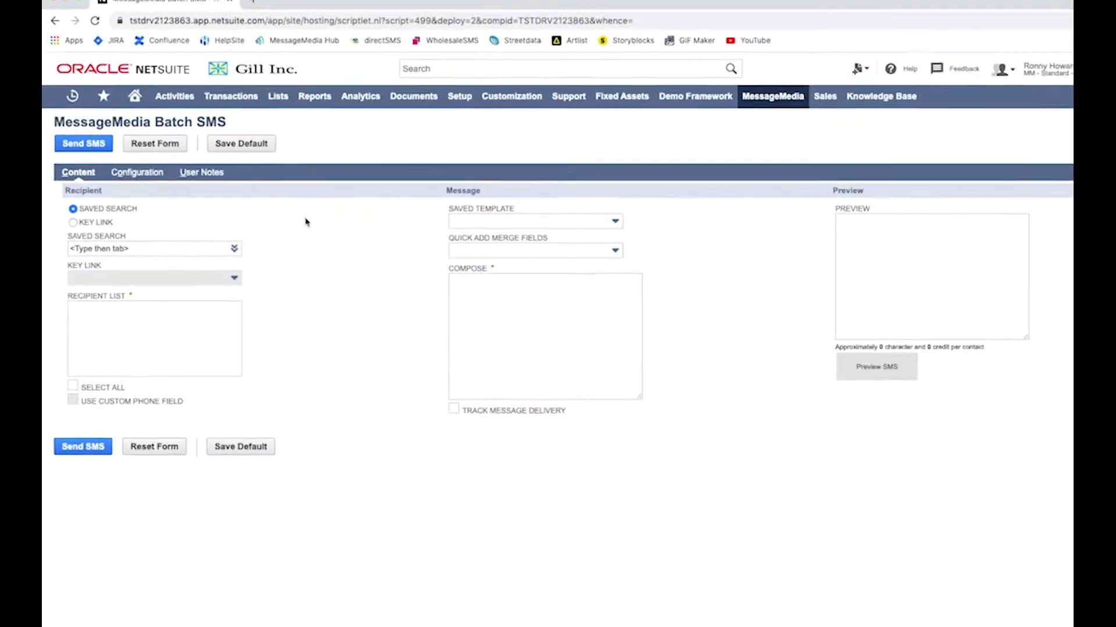
left_click(234, 250)
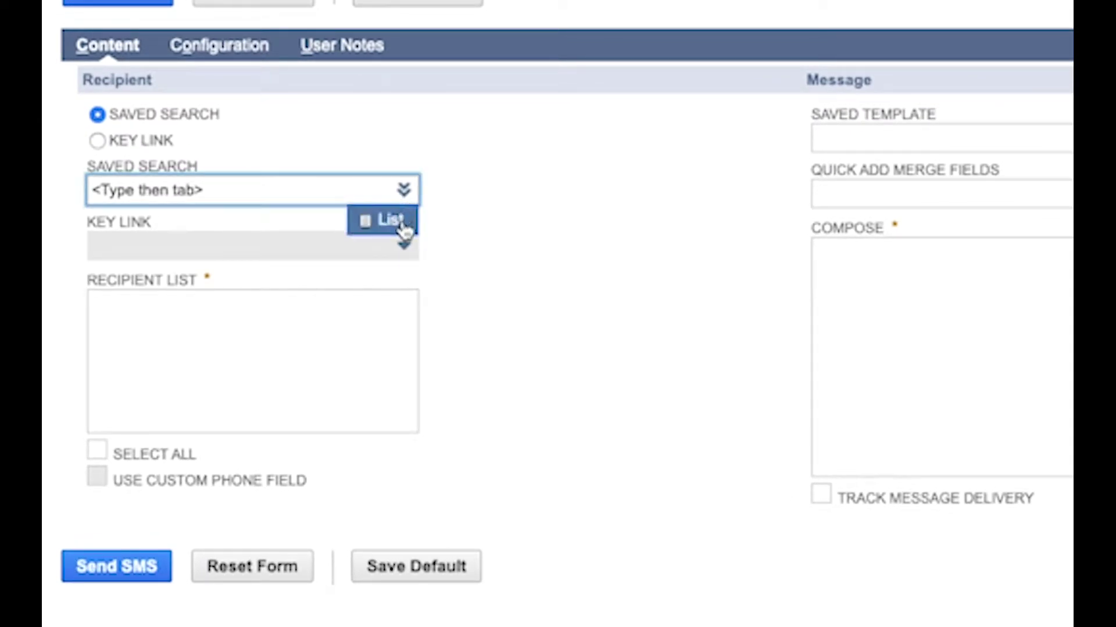
left_click(401, 224)
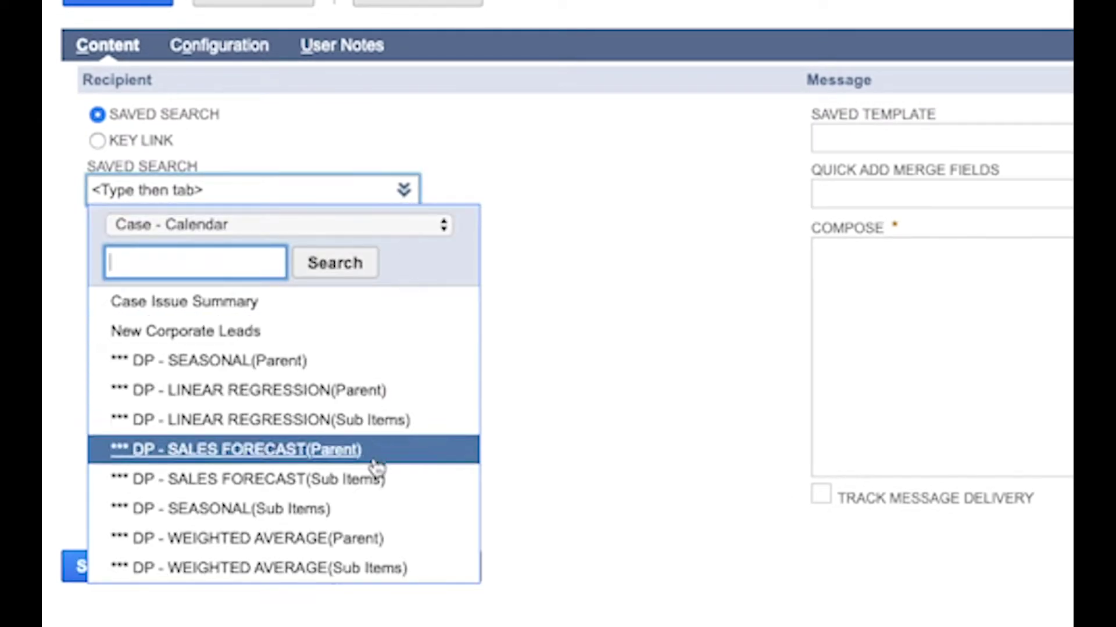
scroll(372, 482, "down", 10)
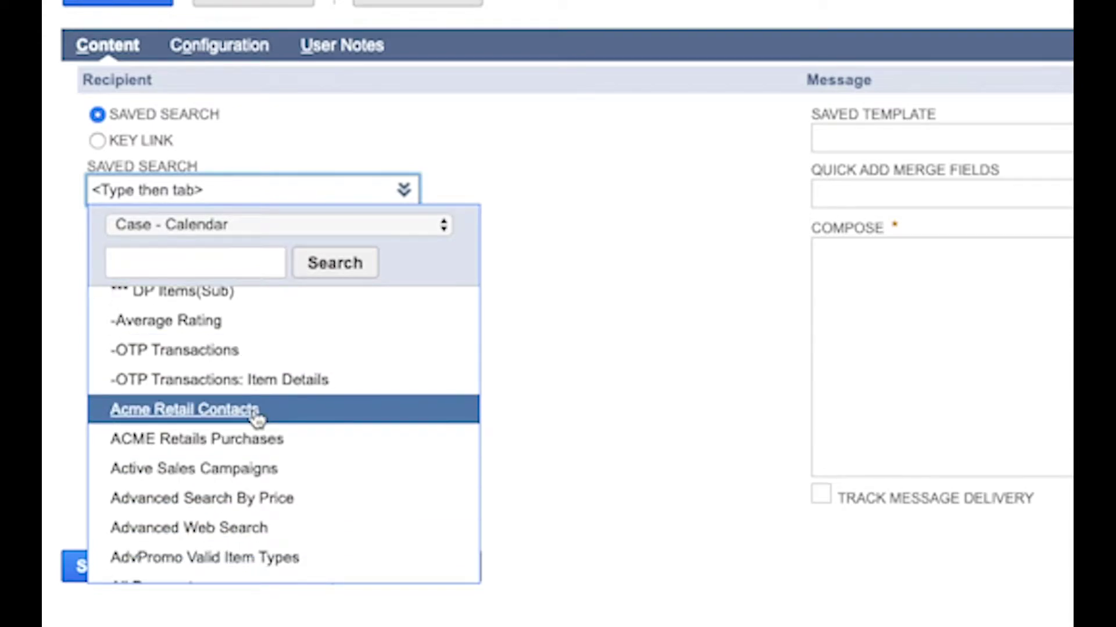
left_click(257, 412)
left_click(96, 465)
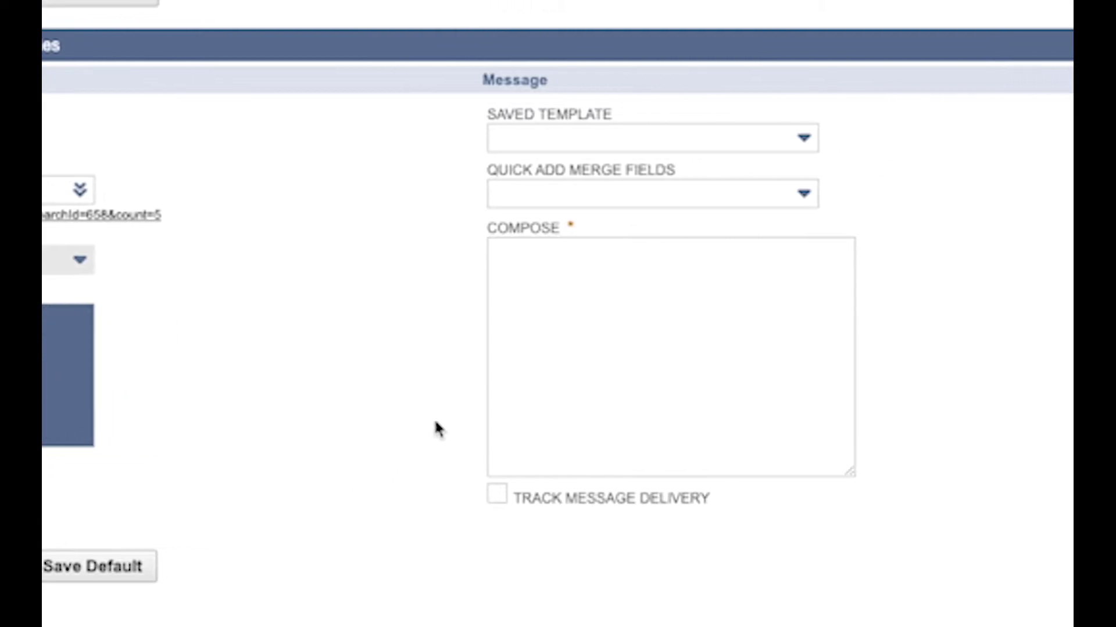
Type the 'Hi Everyone! We will be hosting a webinar… Thanks!' invitation, enable delivery tracking, and preview it
left_click(782, 303)
type("Hi Everyone! W")
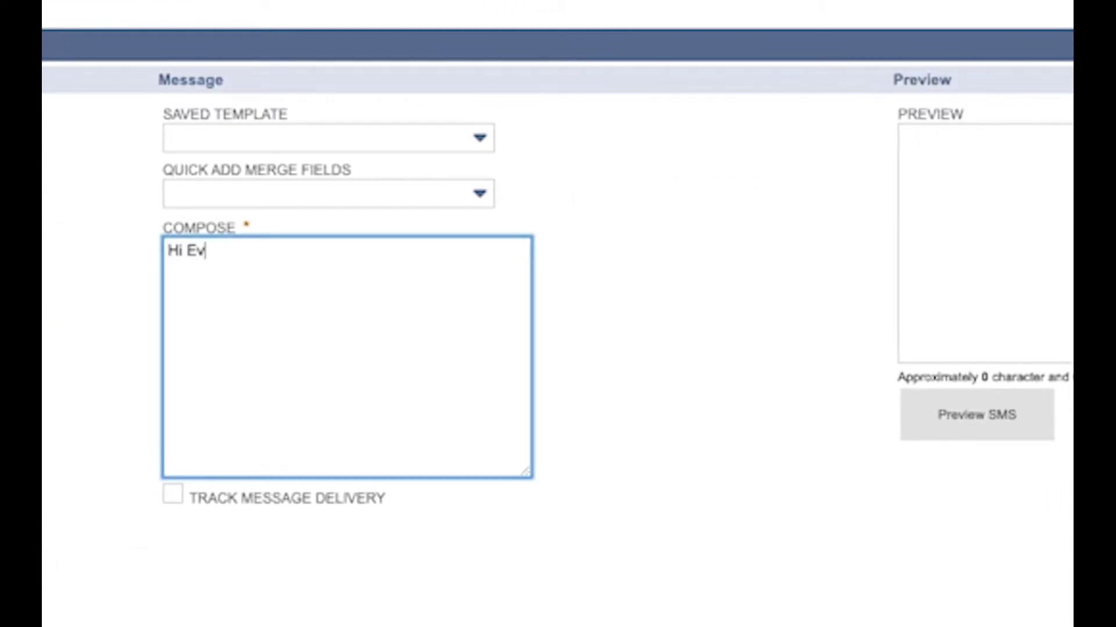
type("e will be hosting a webinar on the")
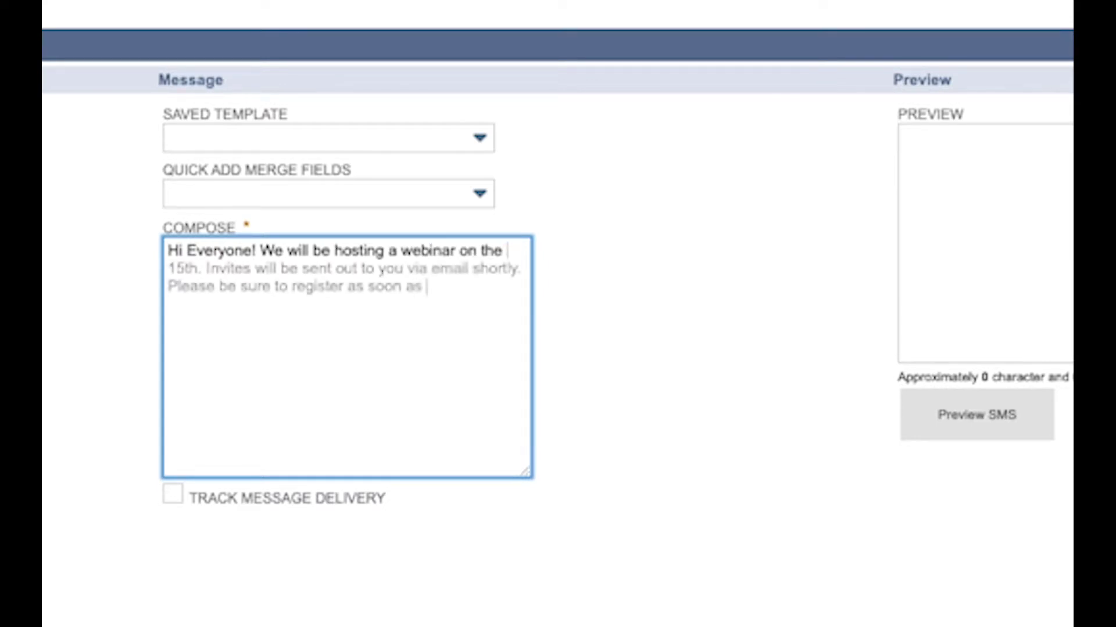
type(". Thanks!")
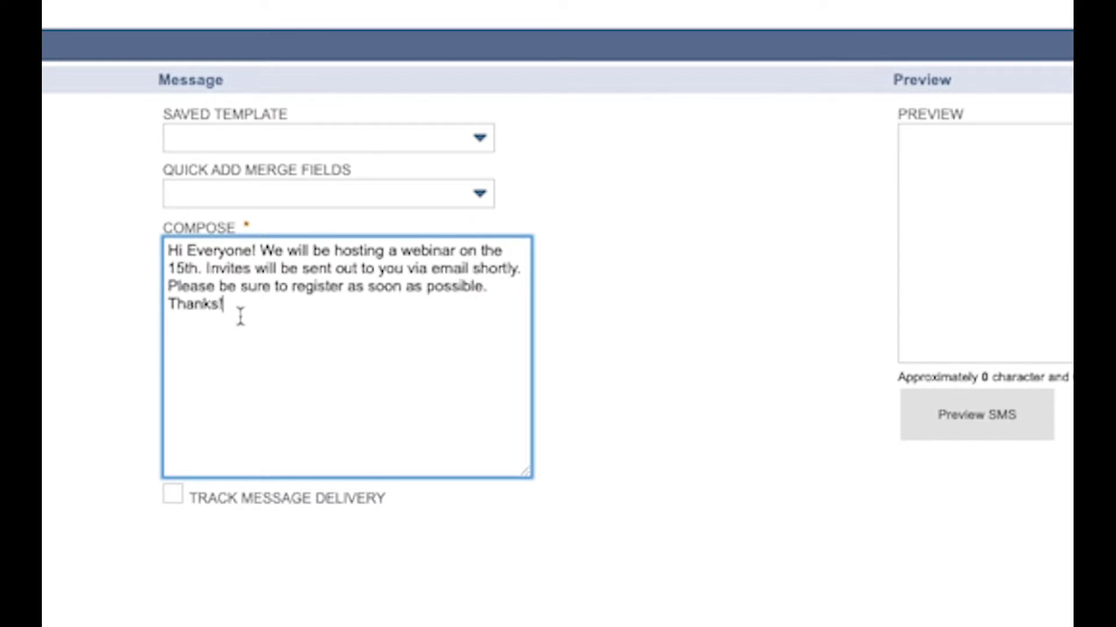
left_click(173, 495)
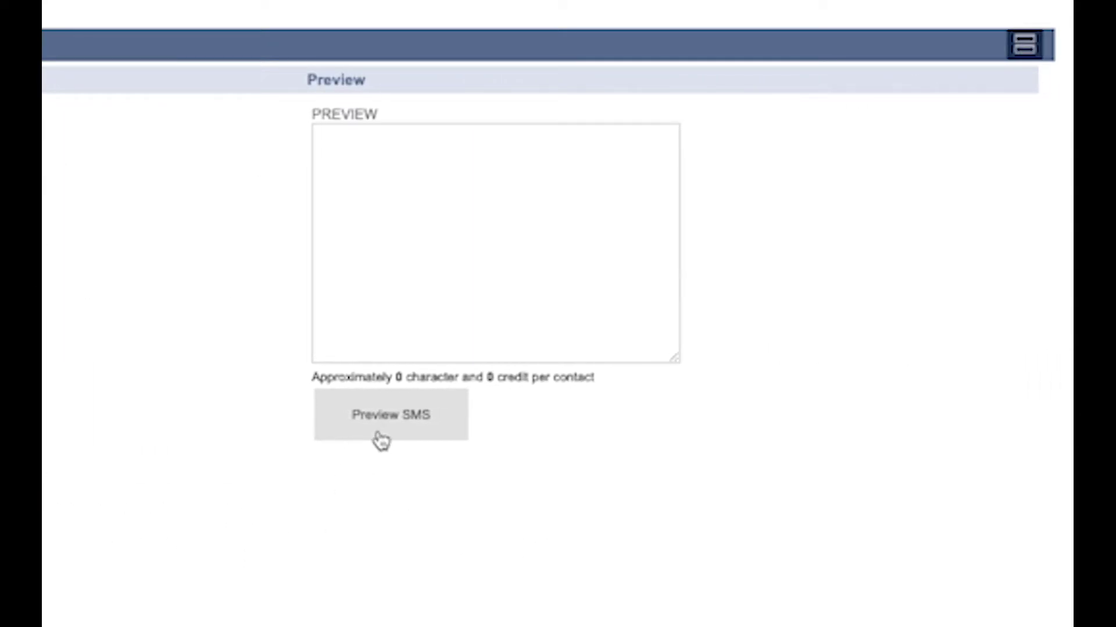
left_click(382, 439)
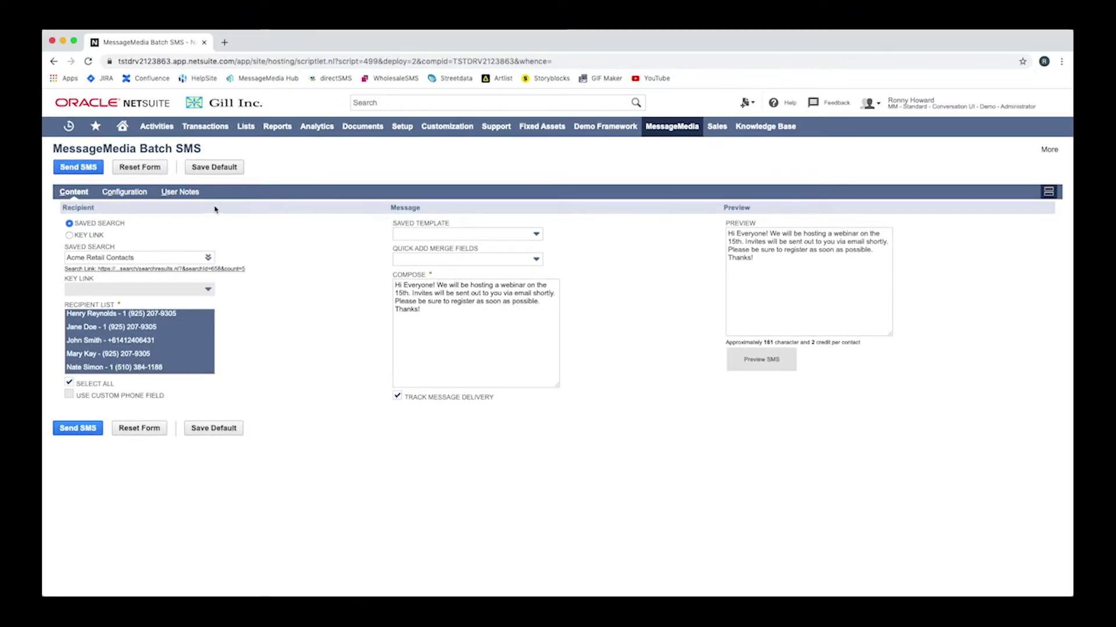
Give the batch SMS the header 'Message from MessageMedia' and footer 'Reply STOP to Opt out'
left_click(145, 196)
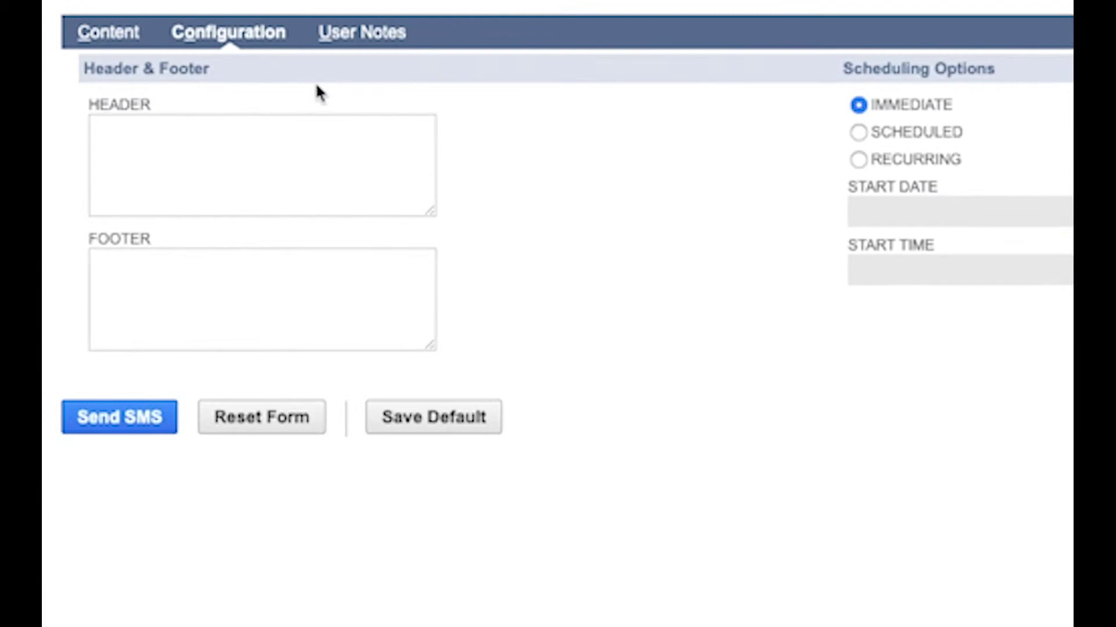
left_click(161, 229)
type("Message from MessageMedia")
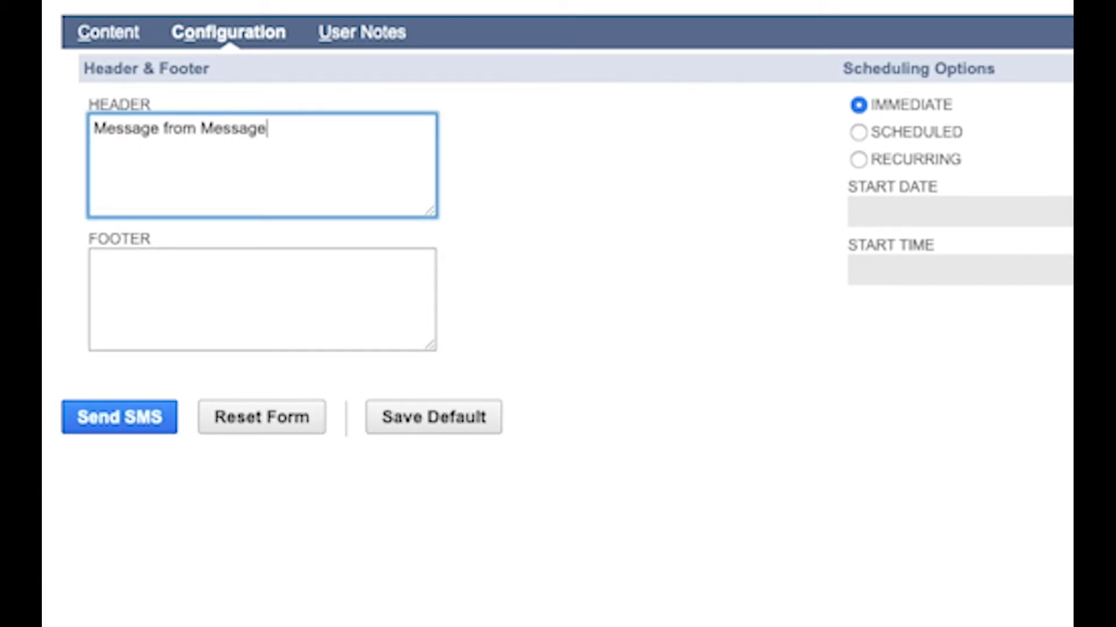
left_click(132, 326)
type("Reply STOP to Opt out")
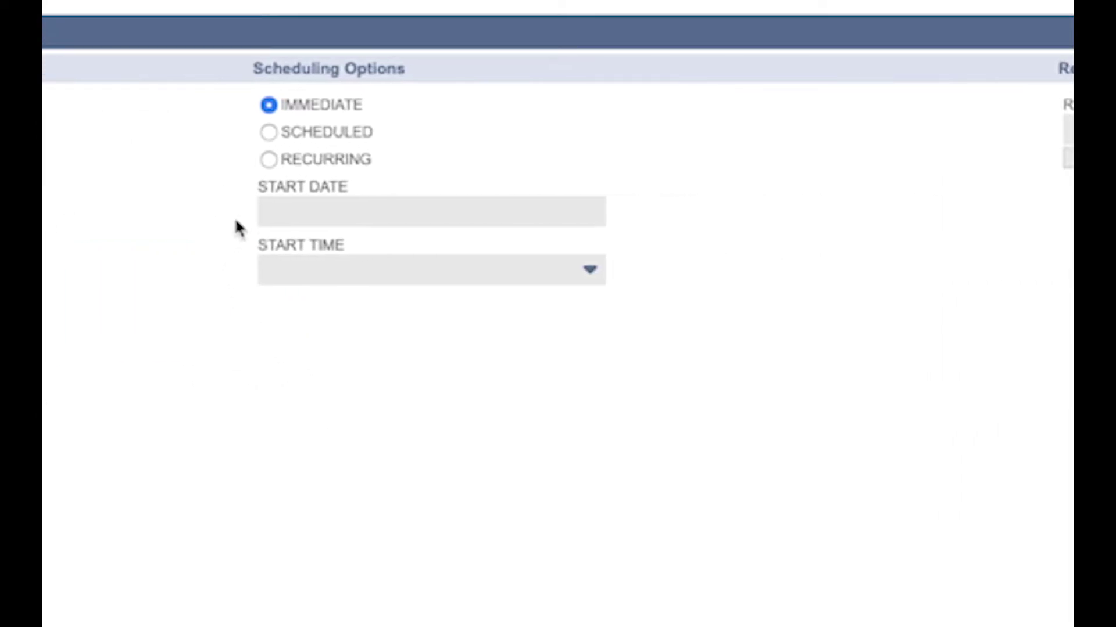
Make the batch SMS recurring with a Monthly interval and recurrence active
left_click(269, 160)
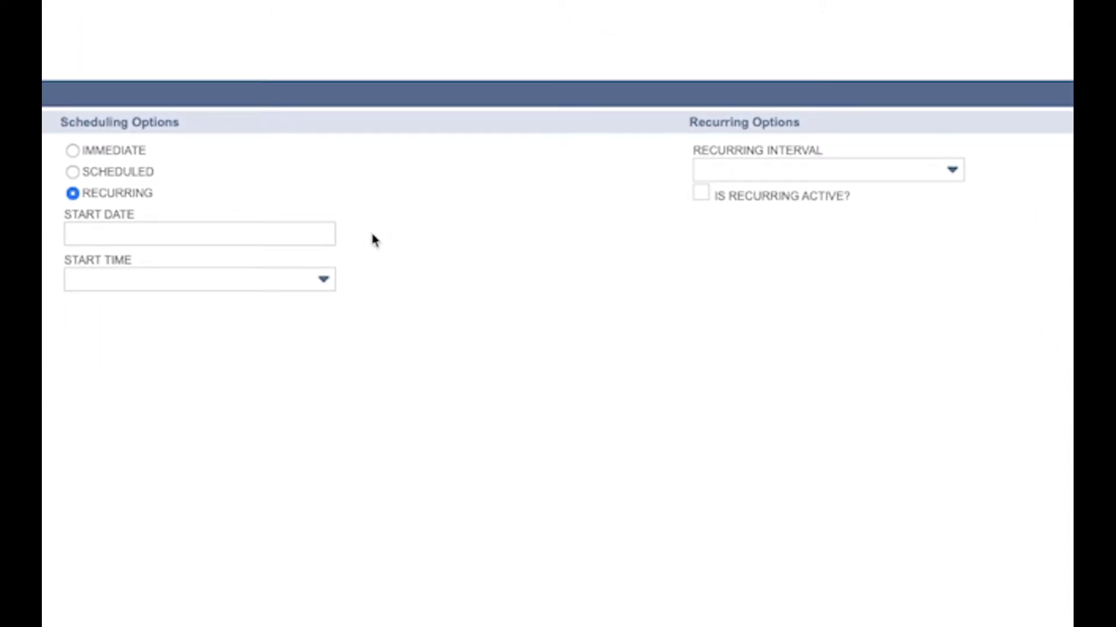
left_click(830, 174)
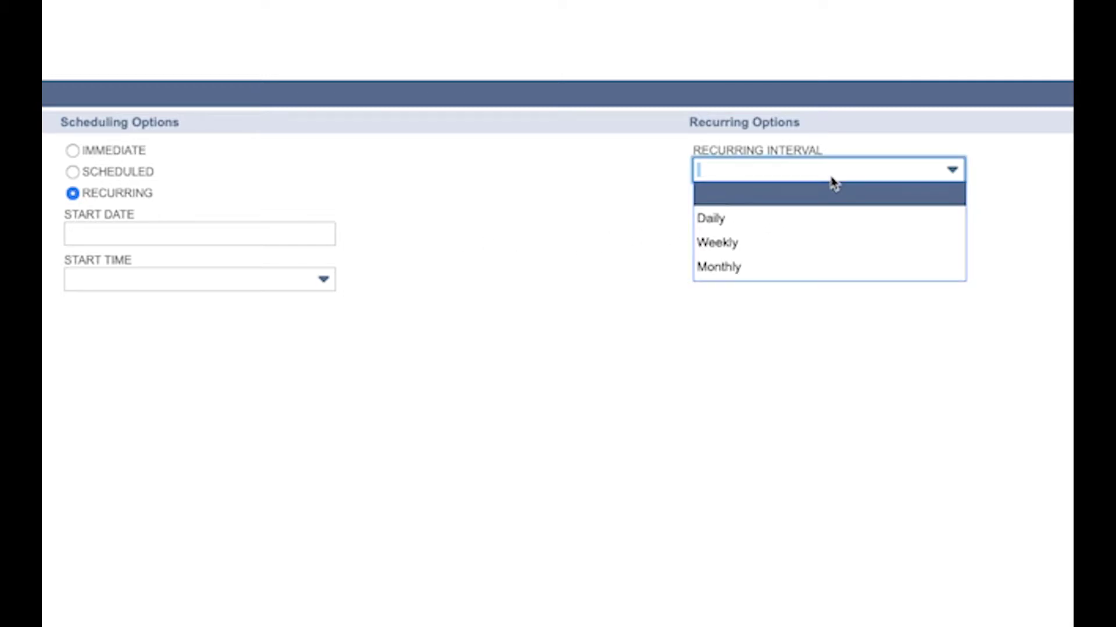
left_click(829, 268)
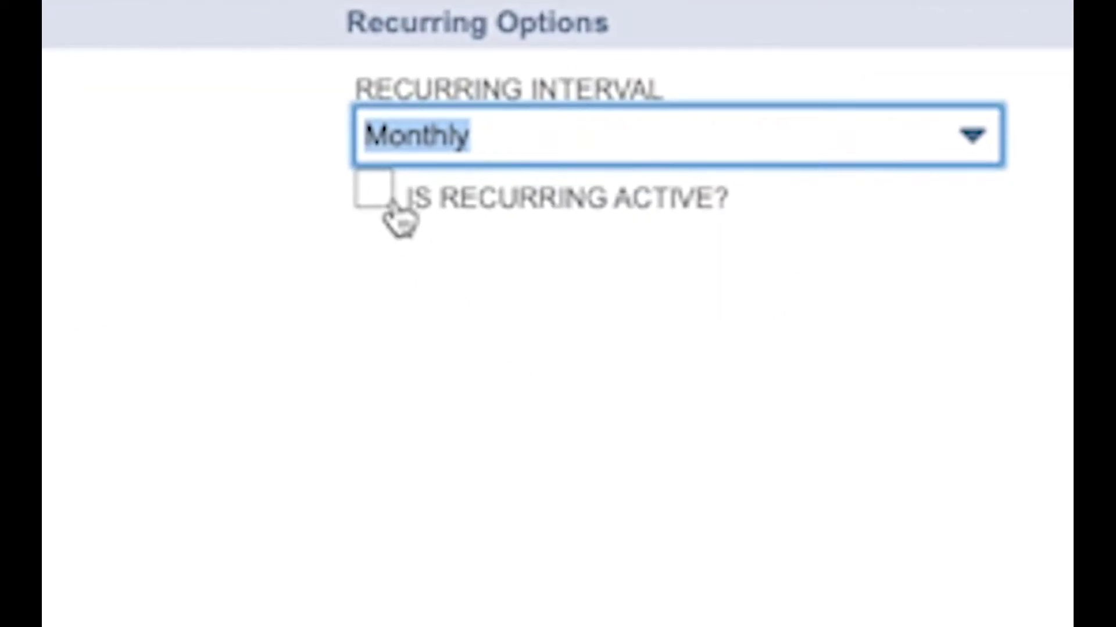
left_click(398, 216)
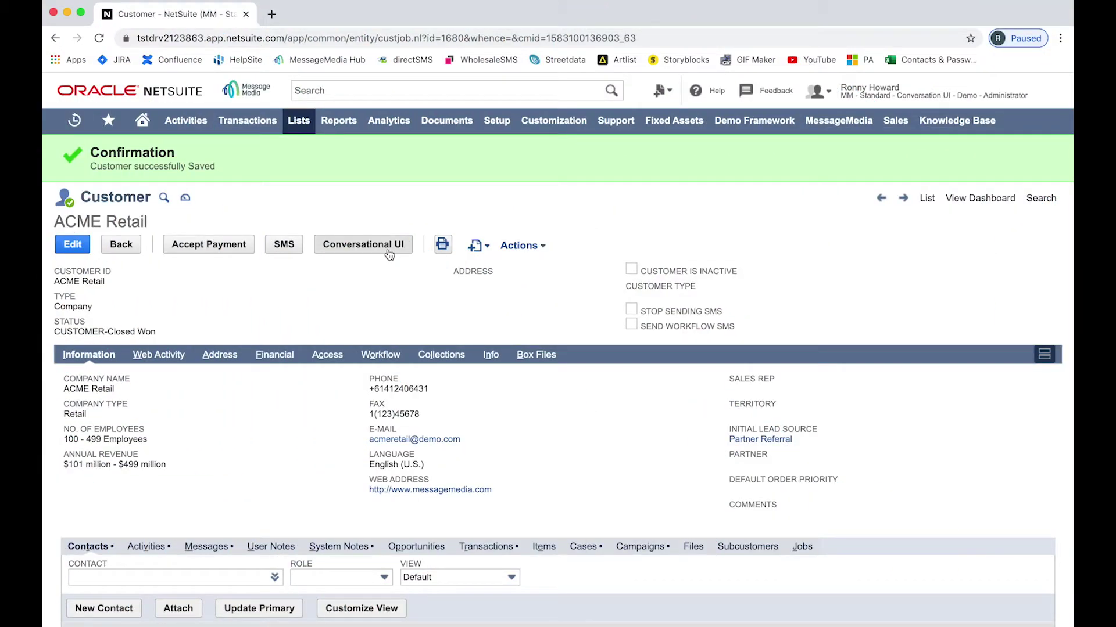
Send ACME Retail the reply 'Good morning! I'll call you at 10am.' in their text conversation
left_click(389, 254)
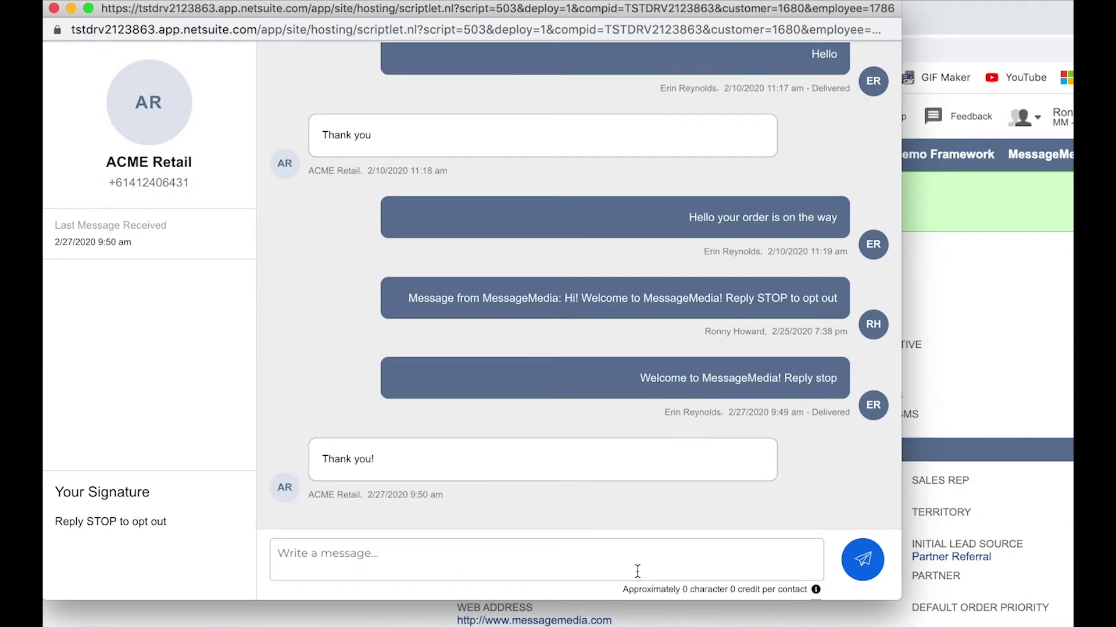
left_click(637, 571)
type("Good morning! I'")
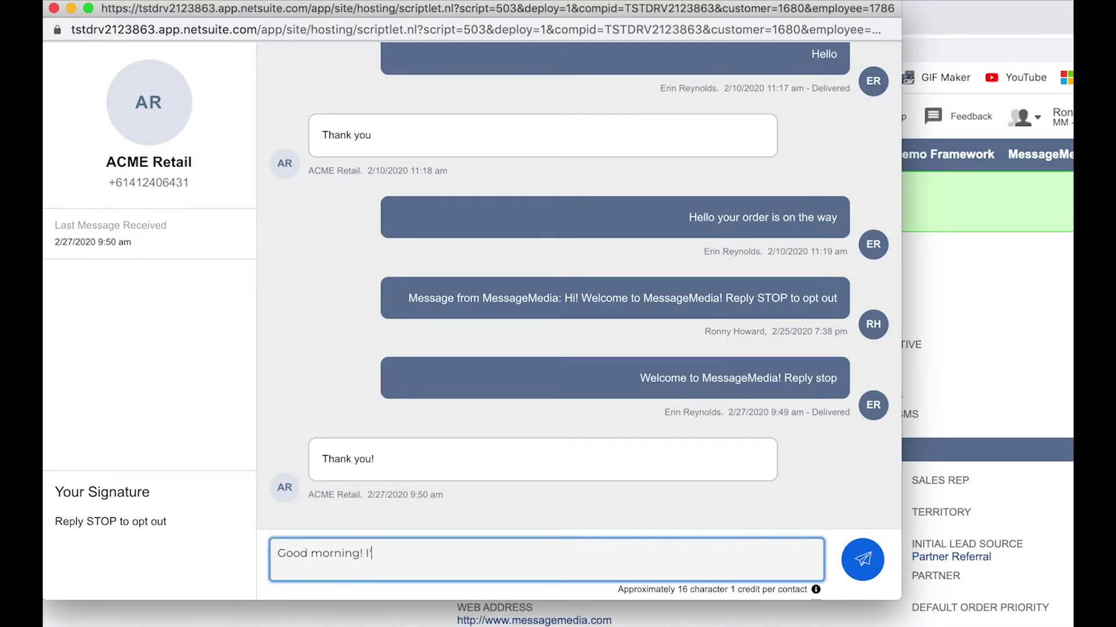
type("ll call you at 10am.")
left_click(870, 578)
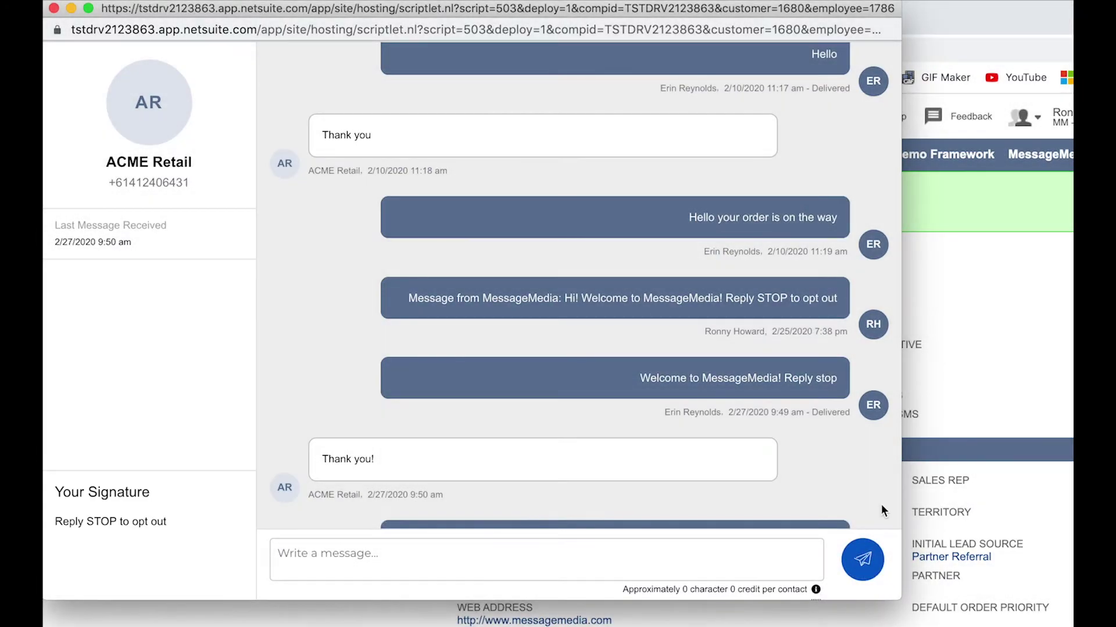
scroll(881, 504, "down", 3)
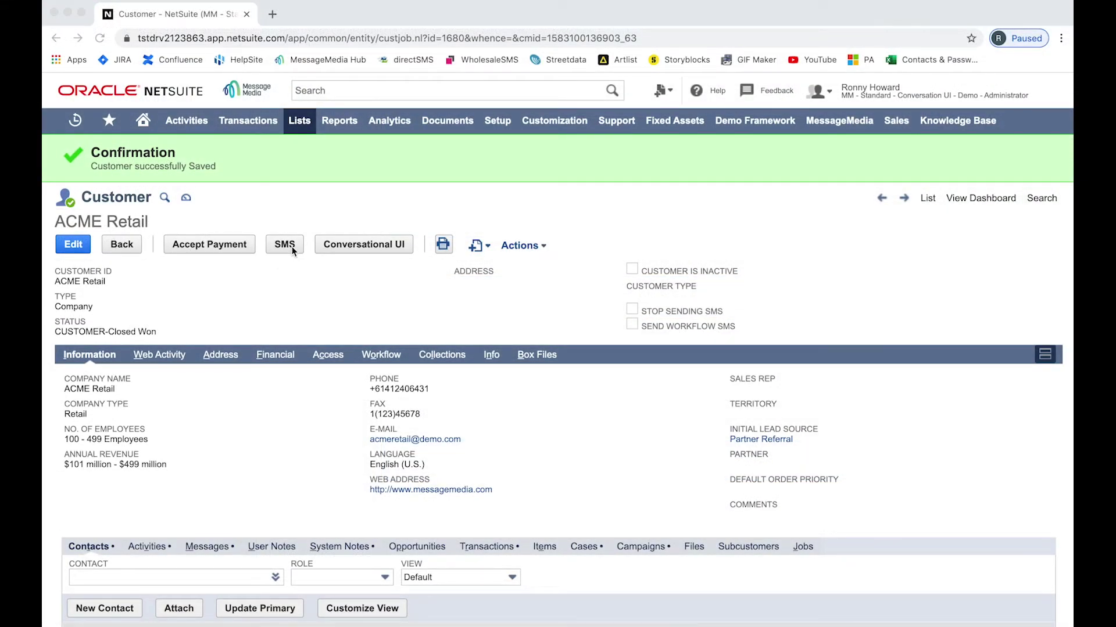
left_click(291, 249)
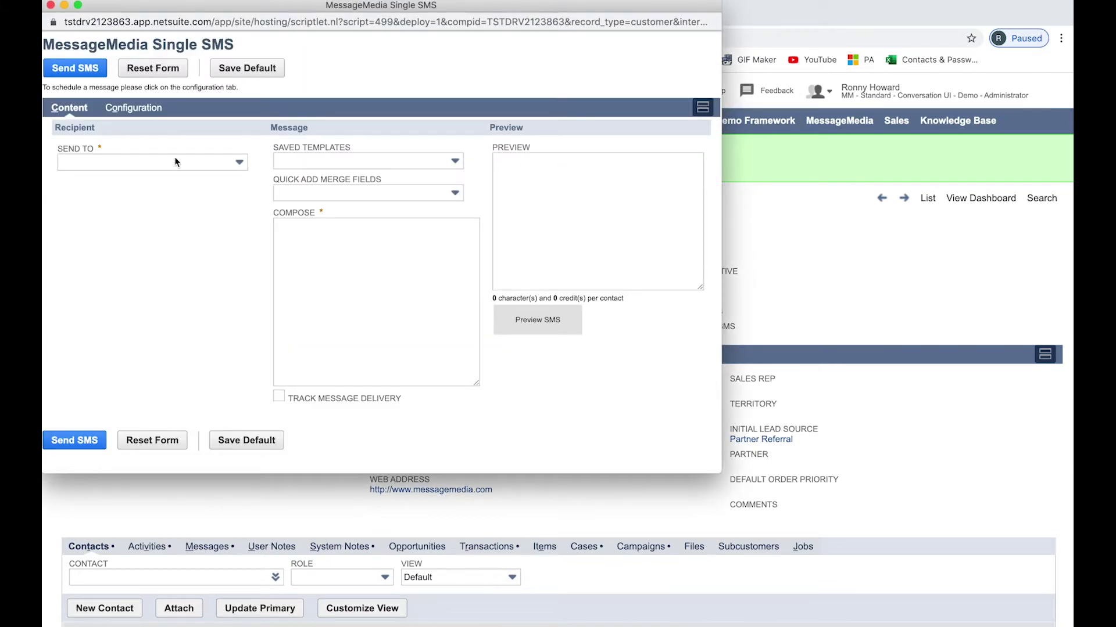
left_click(148, 115)
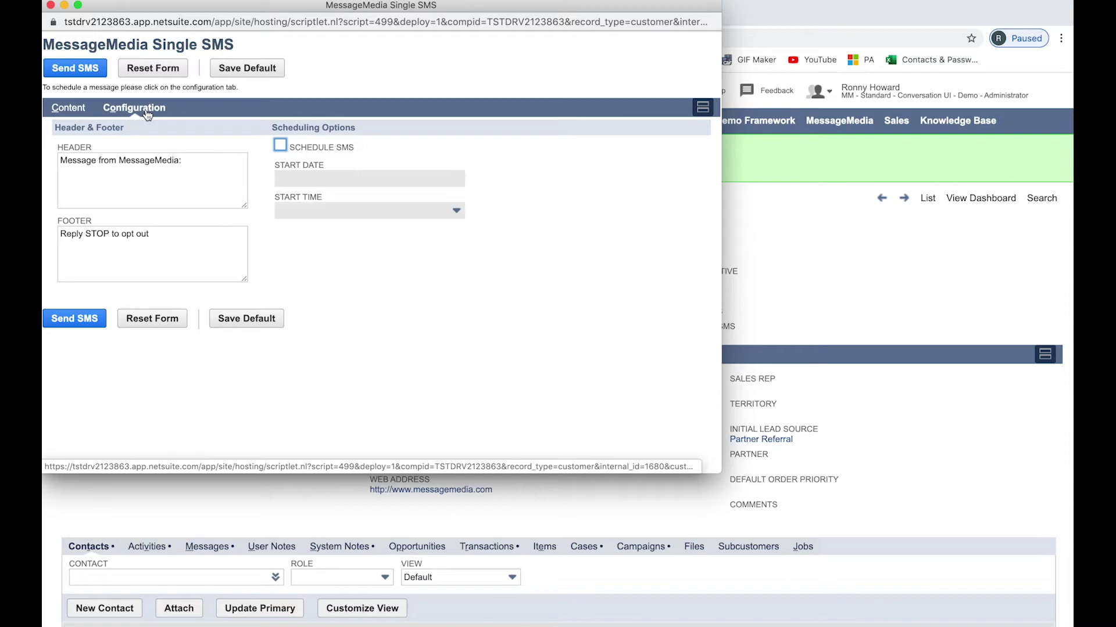
left_click(156, 231)
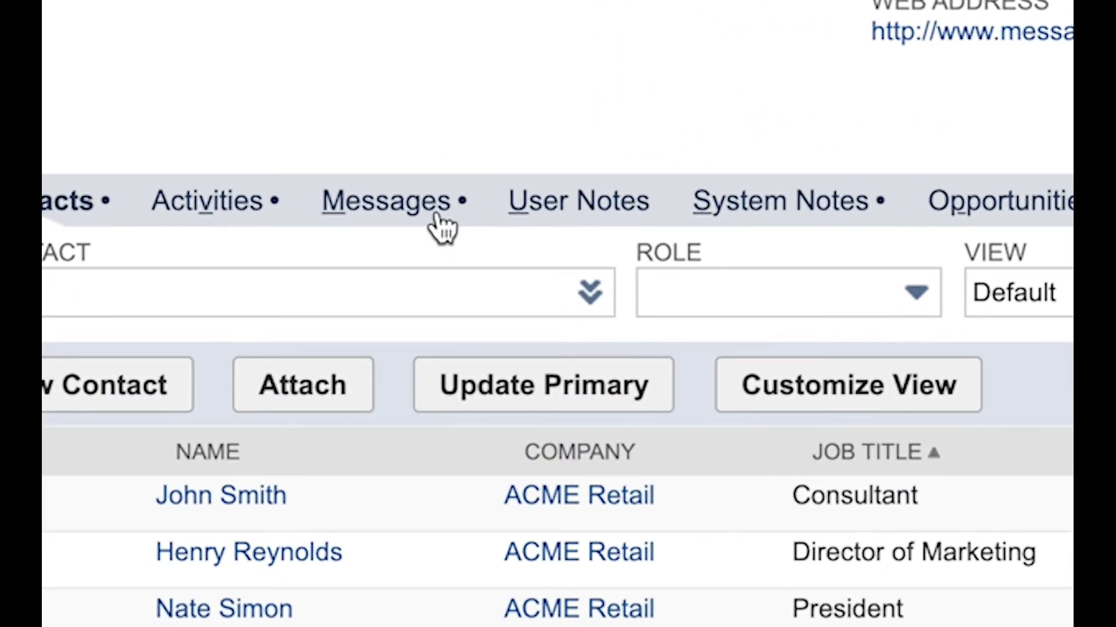
Browse ACME Retail's Messages log, view the latest reply, and reopen their Conversational UI
left_click(437, 216)
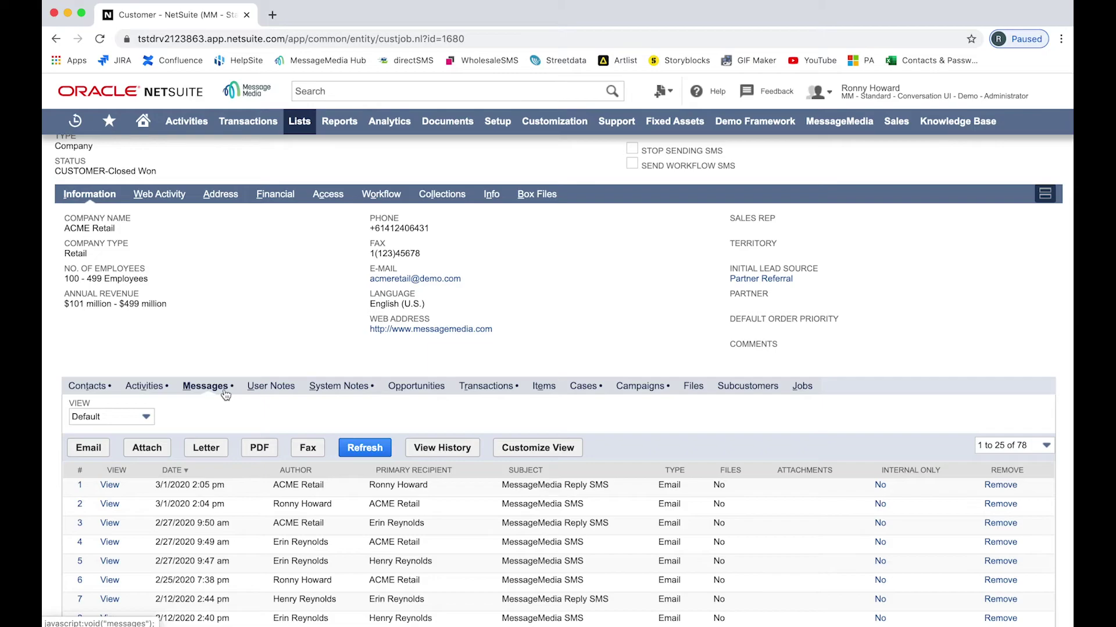
scroll(225, 395, "down", 3)
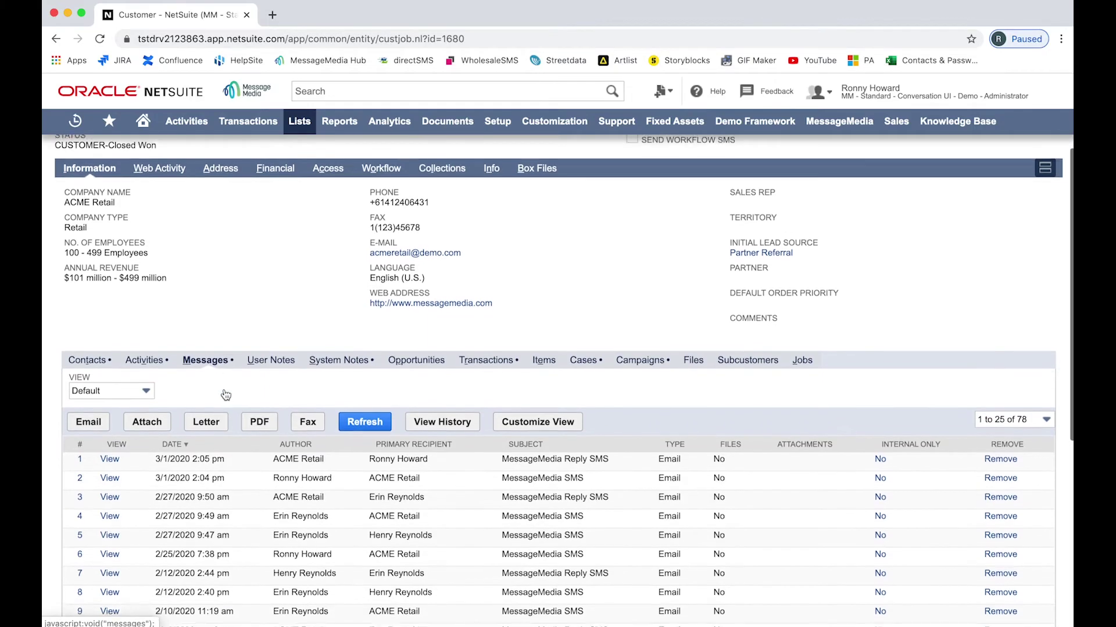
scroll(225, 395, "down", 2)
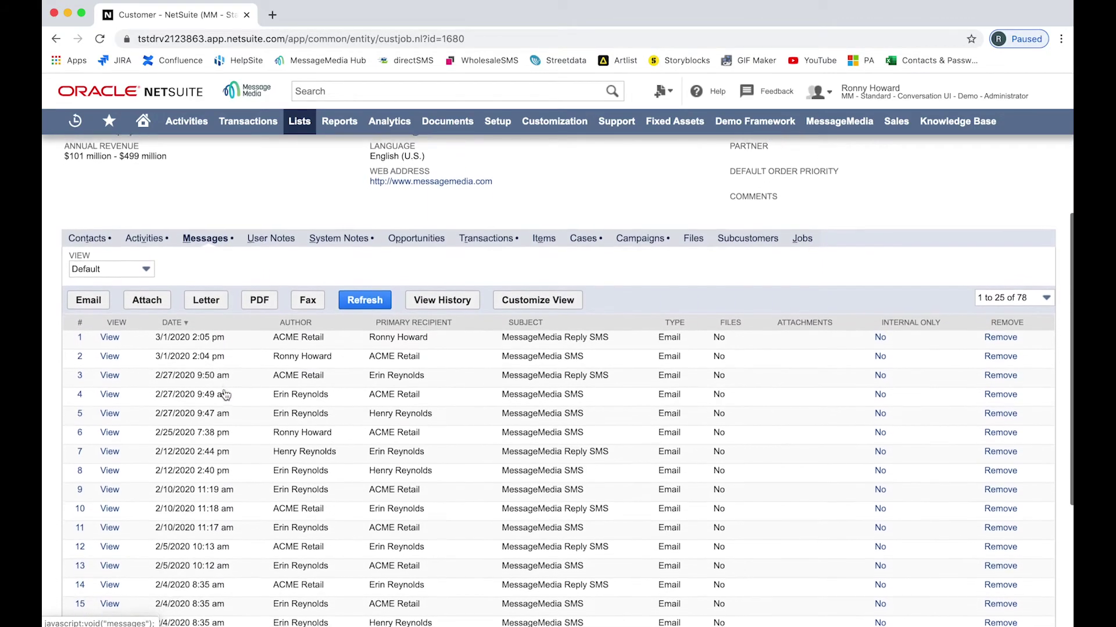
scroll(224, 389, "down", 2)
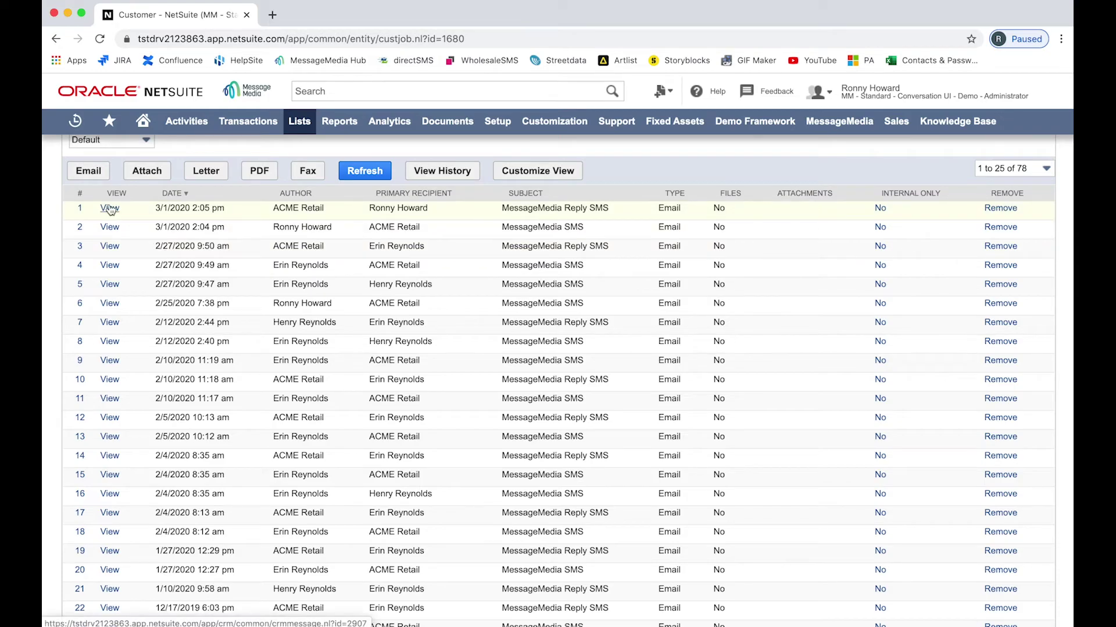
left_click(110, 209)
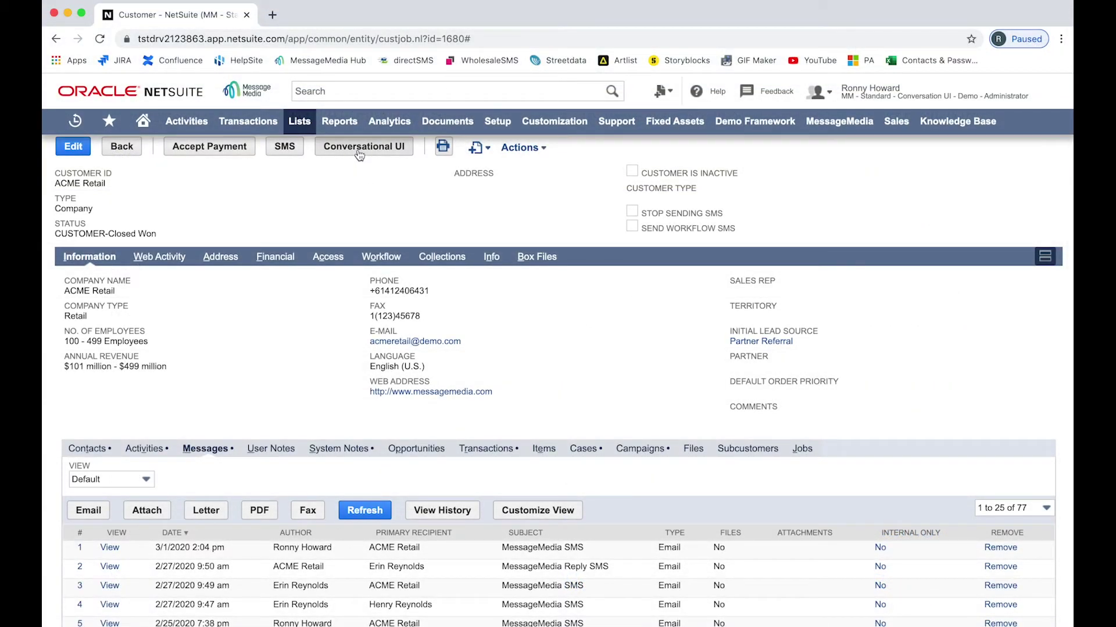
left_click(360, 152)
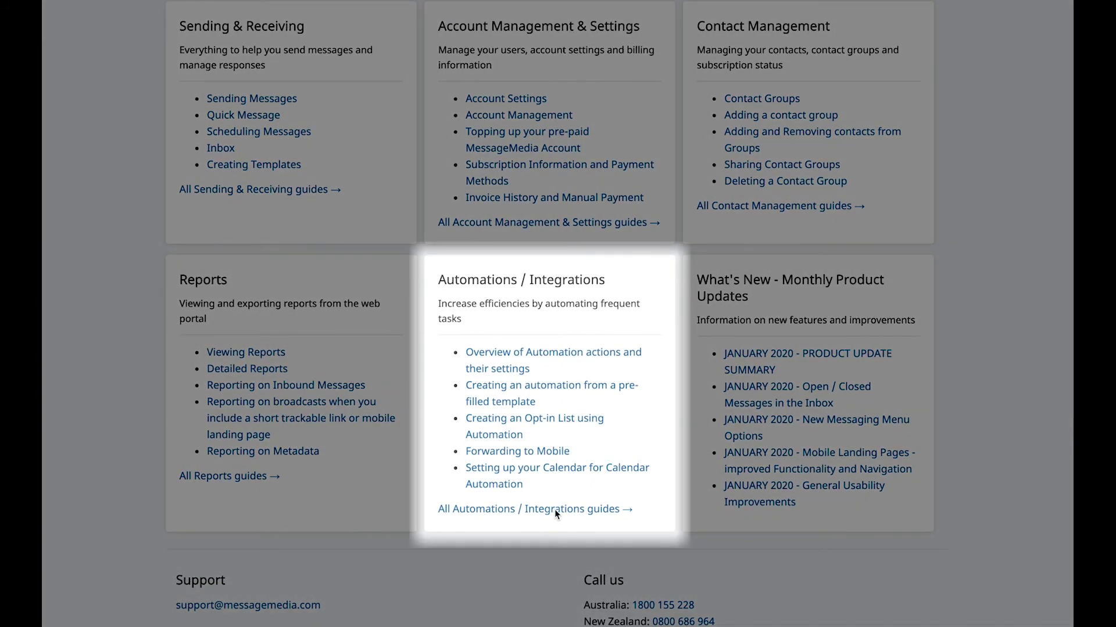
Open the Netsuite SMS Bundle User Guide from the Automations / Integrations guides list
left_click(556, 510)
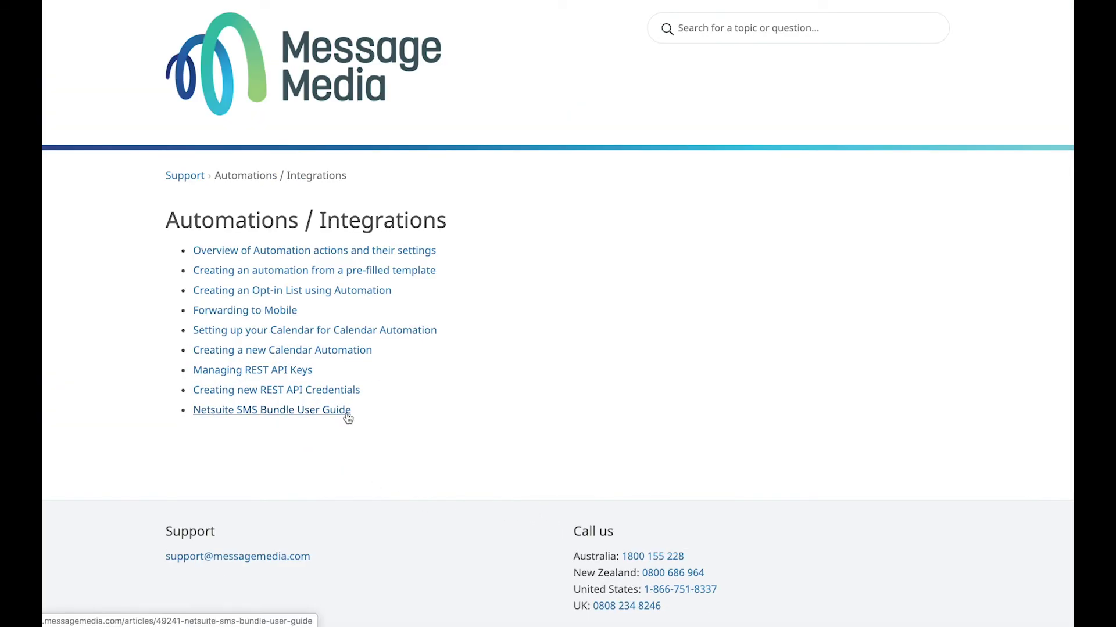
left_click(347, 413)
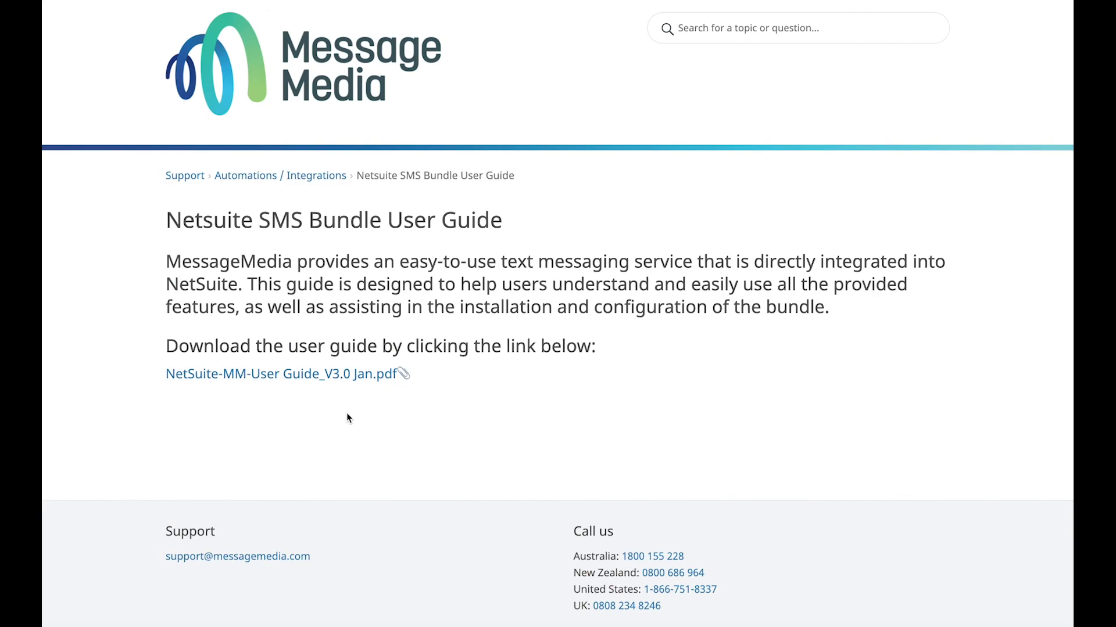